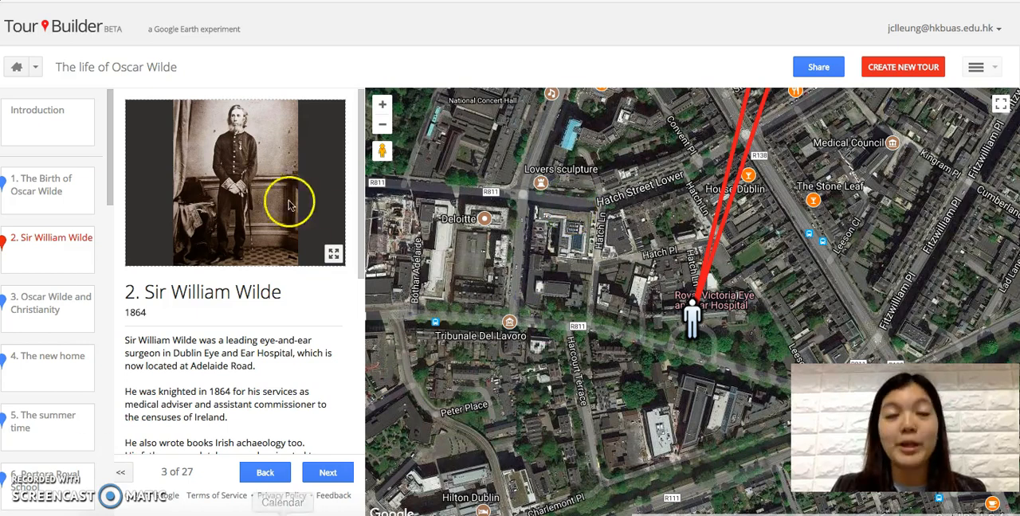
Step: Look through the tour The life of Oscar Wilde, examining the photos, text and map location of its first six stops
click(31, 133)
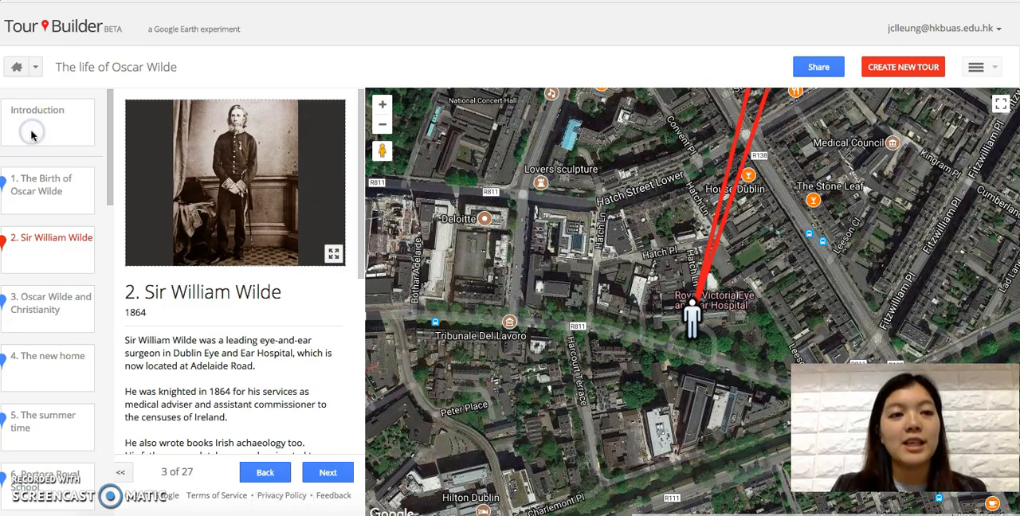
click(64, 182)
click(68, 230)
click(78, 305)
click(80, 375)
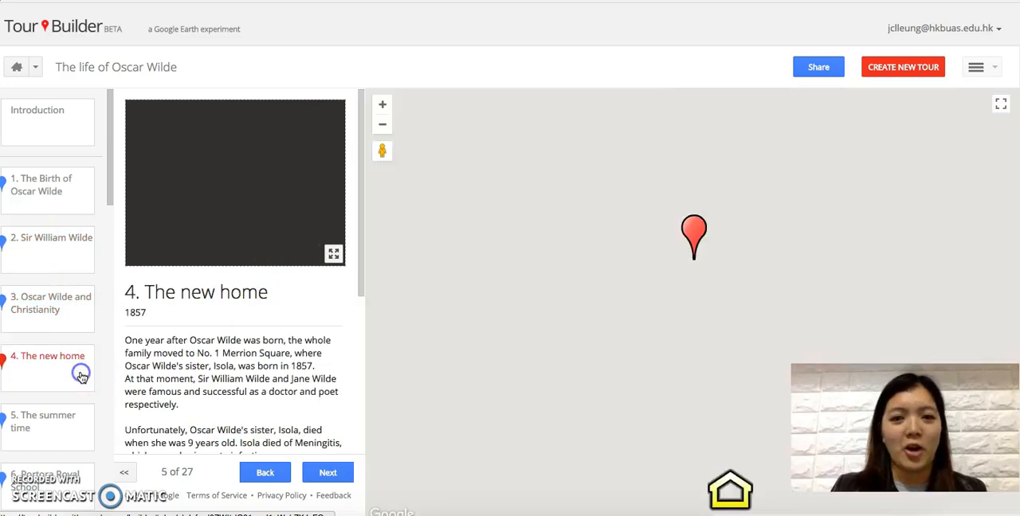
click(82, 421)
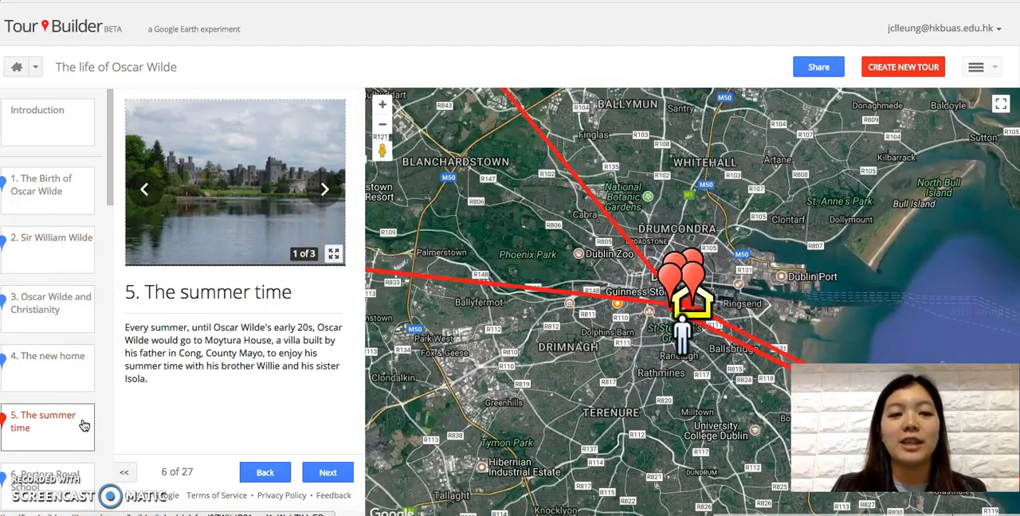
click(76, 415)
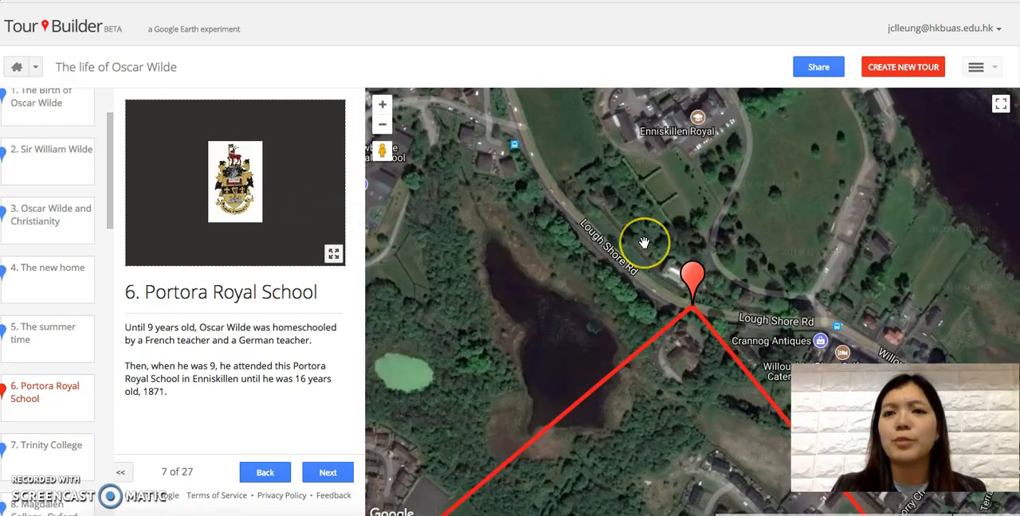
click(338, 236)
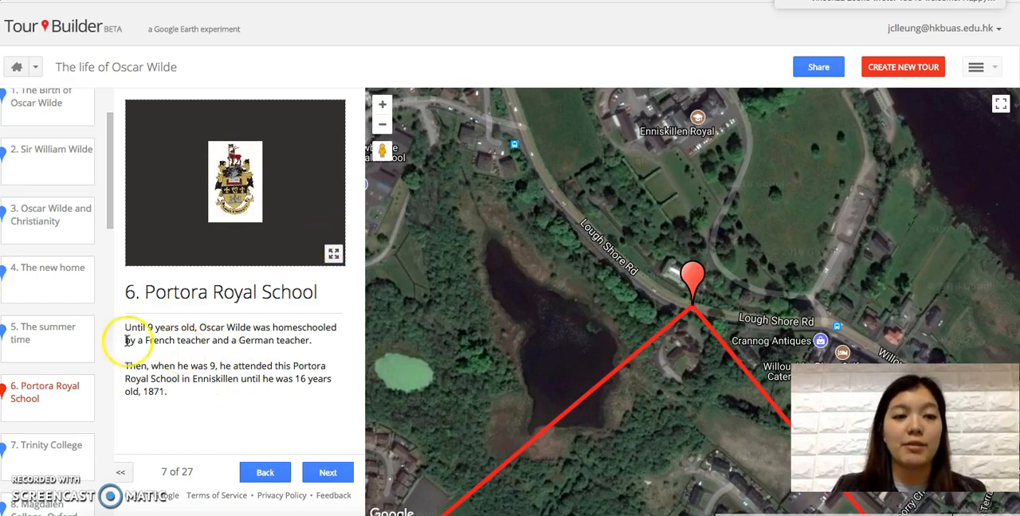
click(41, 328)
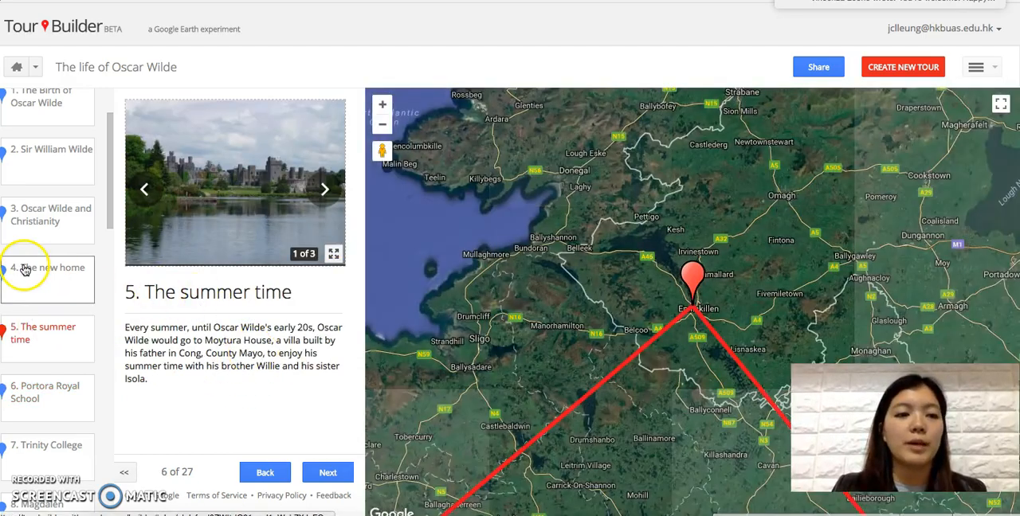
click(24, 269)
scroll(233, 306, down, 3)
scroll(233, 306, down, 1)
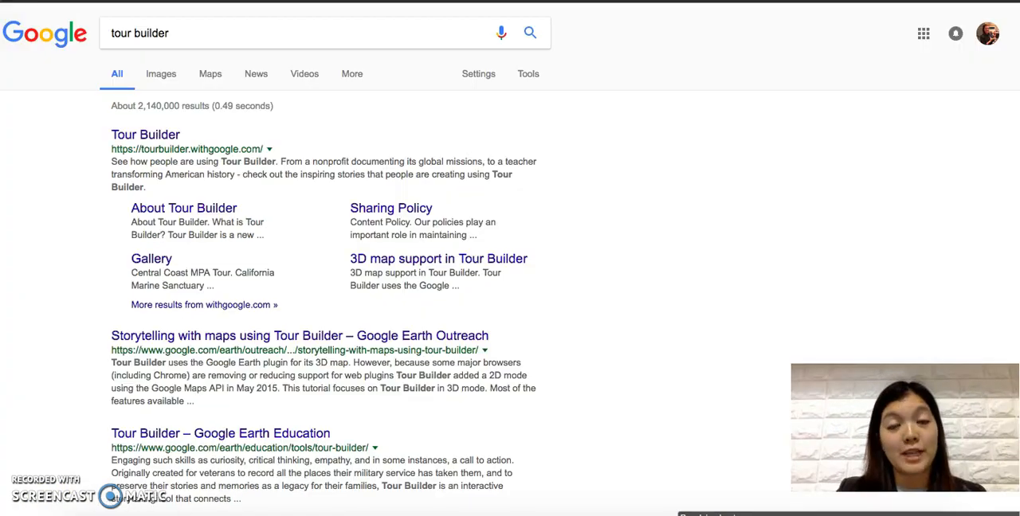
Step: Open the Tour Builder website from the search results and display the account's own tours
click(148, 137)
click(147, 137)
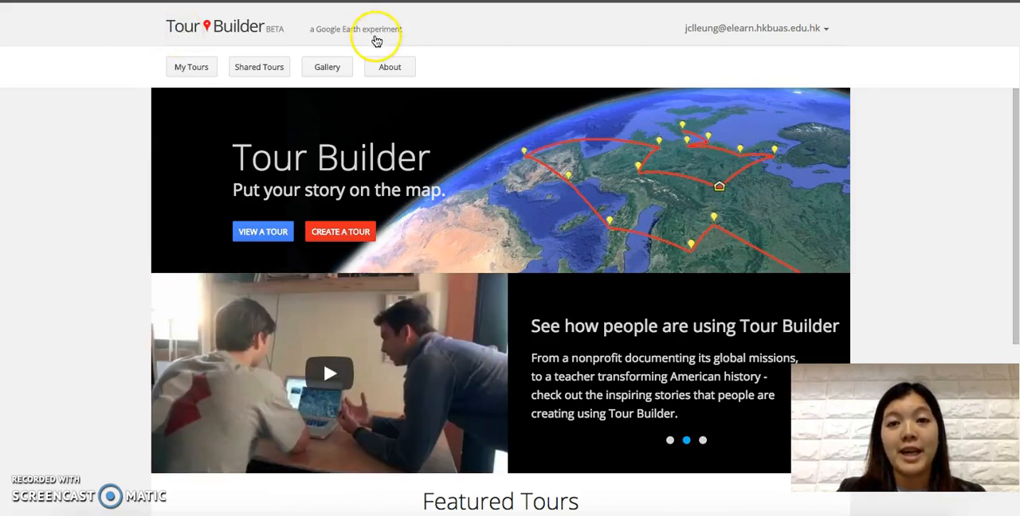
click(748, 31)
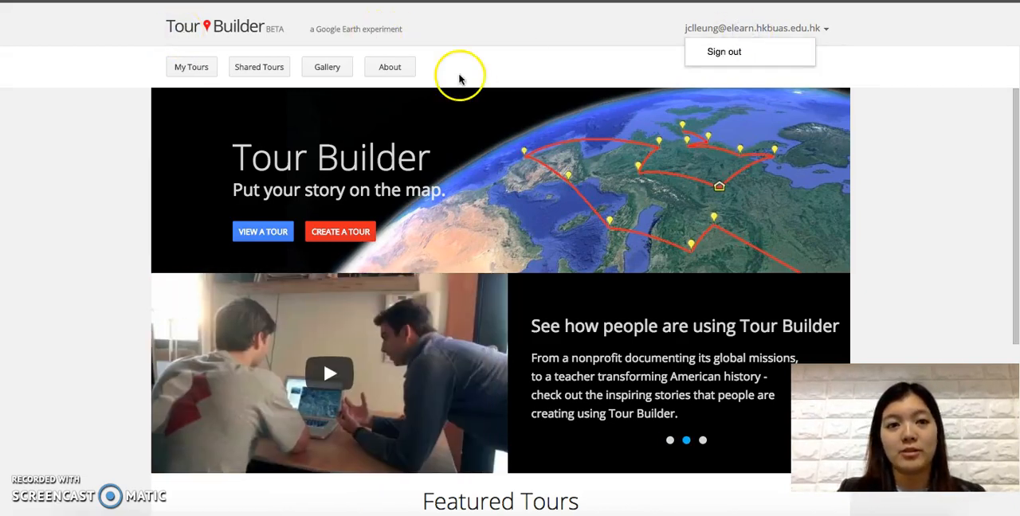
click(118, 60)
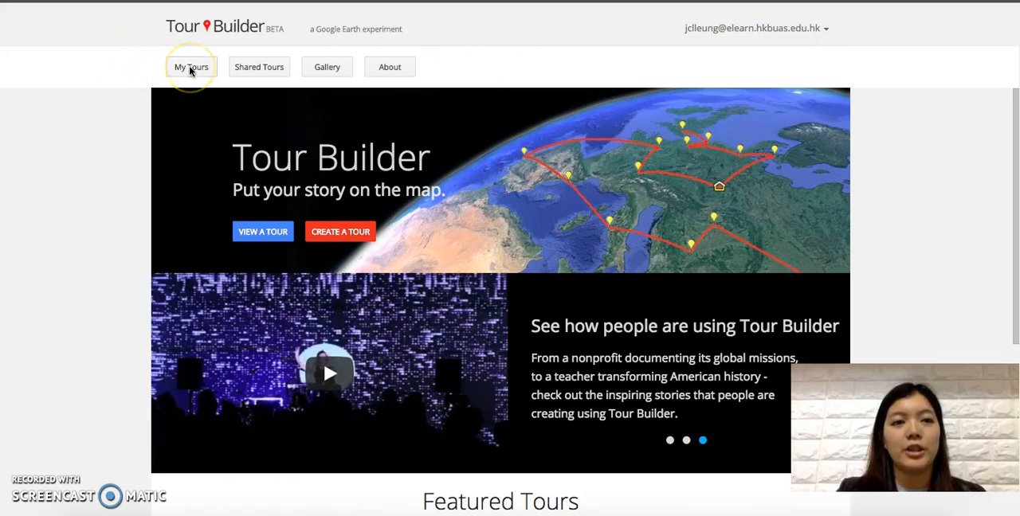
click(190, 69)
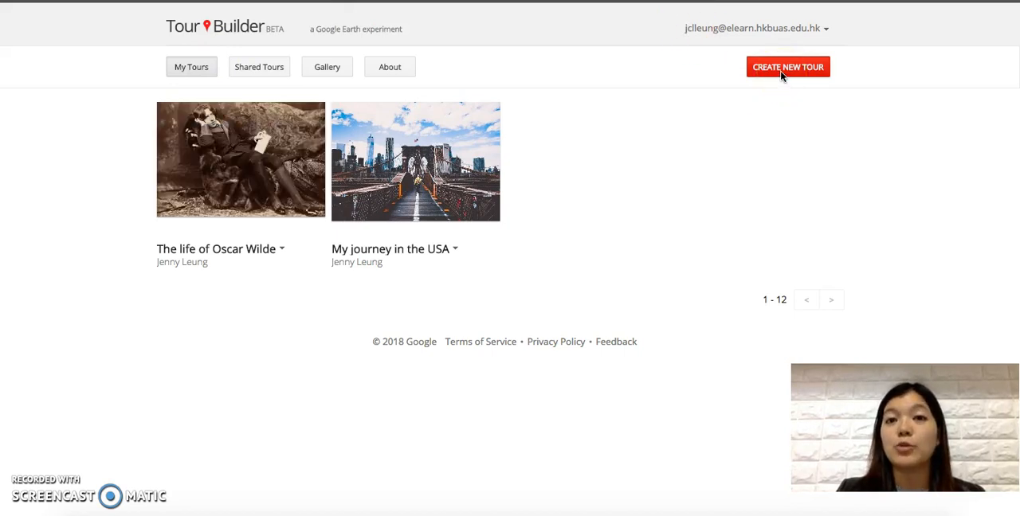
Step: Create a new tour named "My life journey" with the author's full name
click(778, 69)
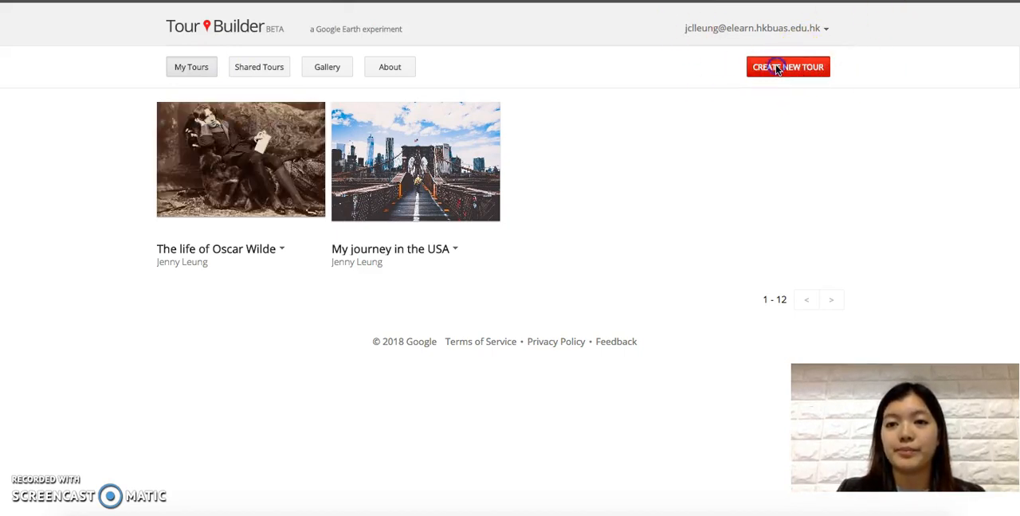
click(361, 268)
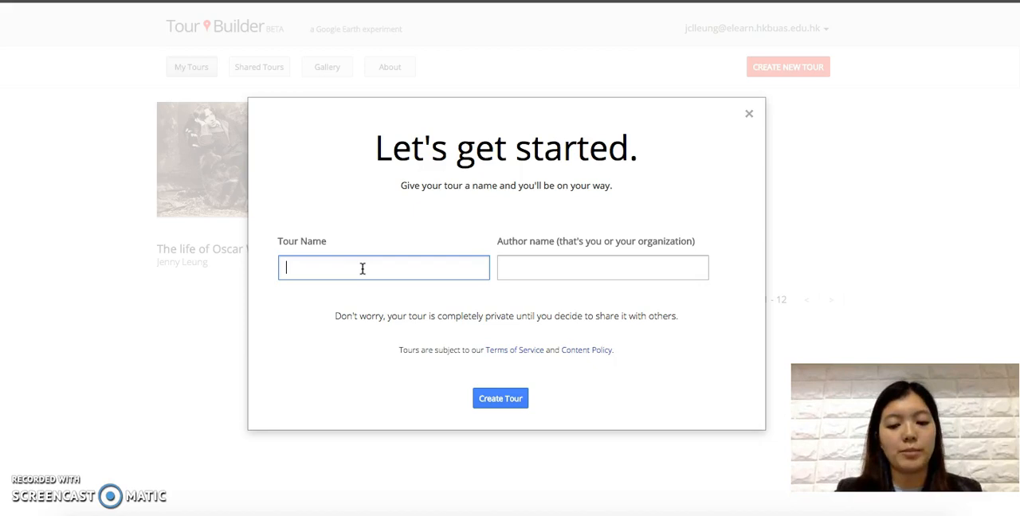
text(My life journey)
key(Tab)
text(JEnny)
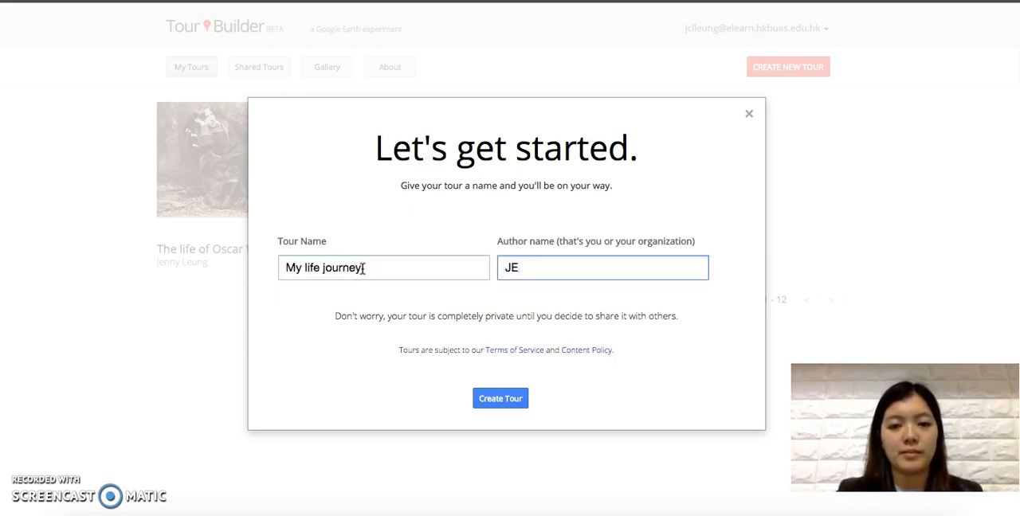
click(499, 395)
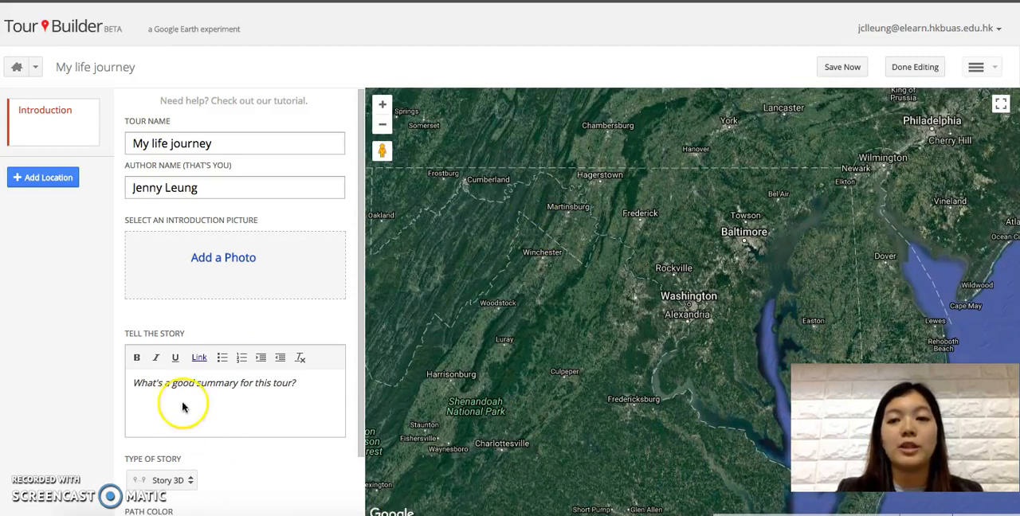
Step: Add a picture from the Profile photos album as the tour's introduction picture
click(46, 123)
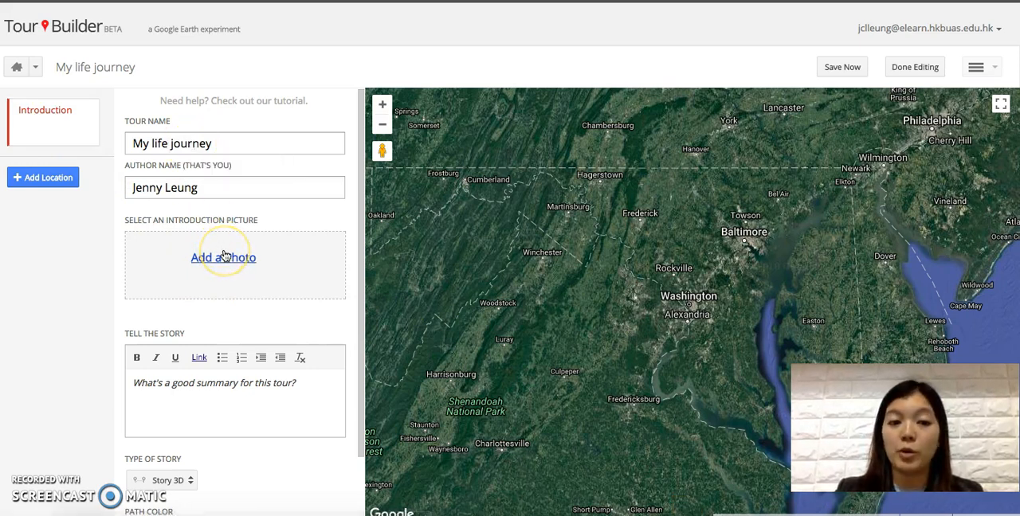
click(216, 397)
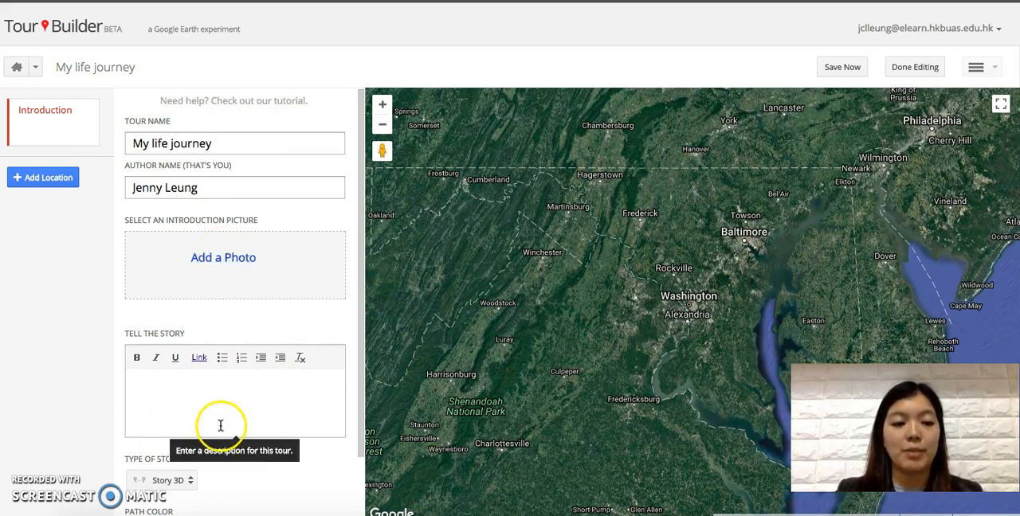
click(222, 255)
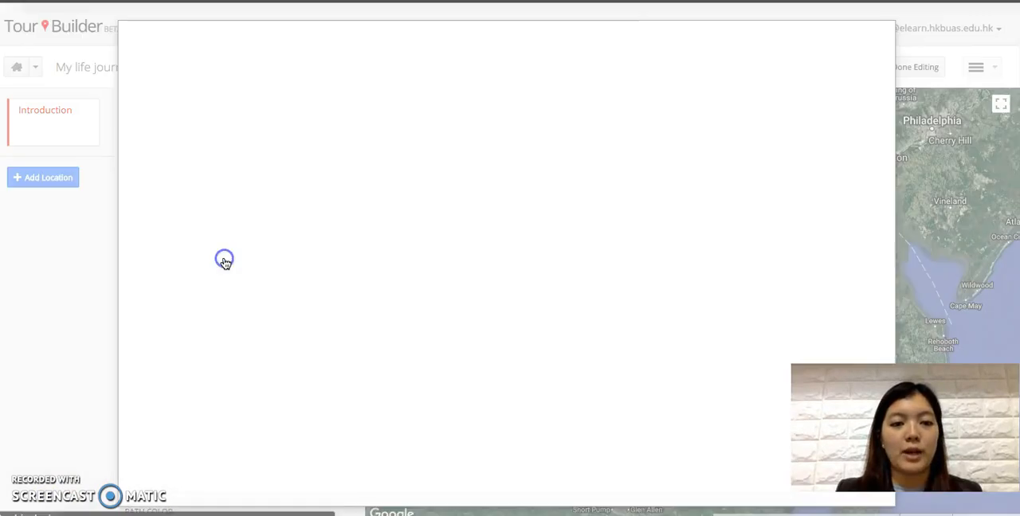
click(193, 219)
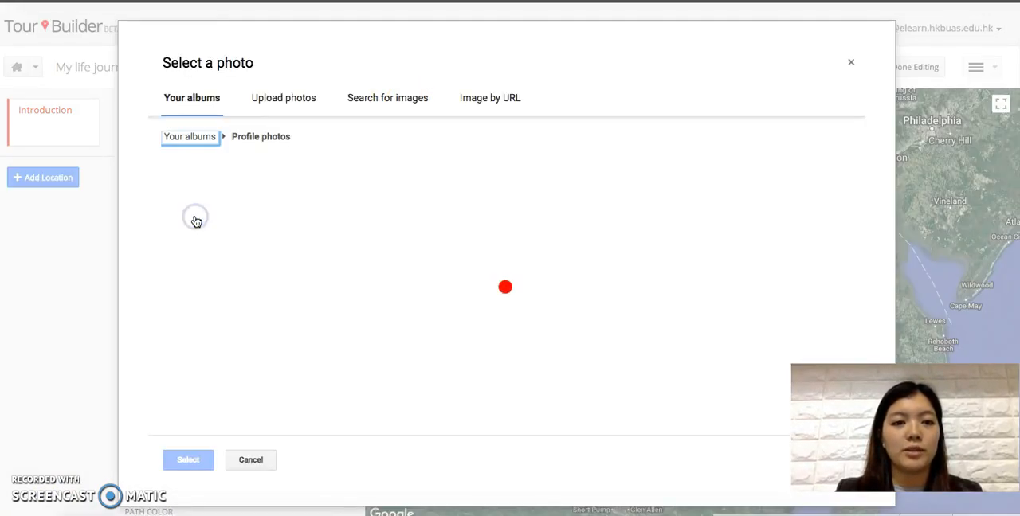
click(209, 215)
click(188, 459)
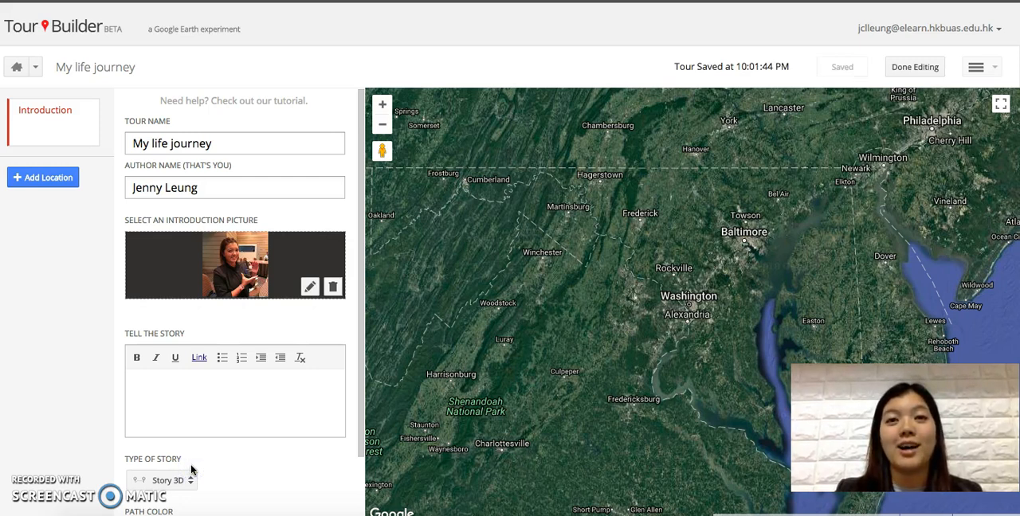
Step: Write the introduction's story text as "This is the journey of my life."
click(226, 387)
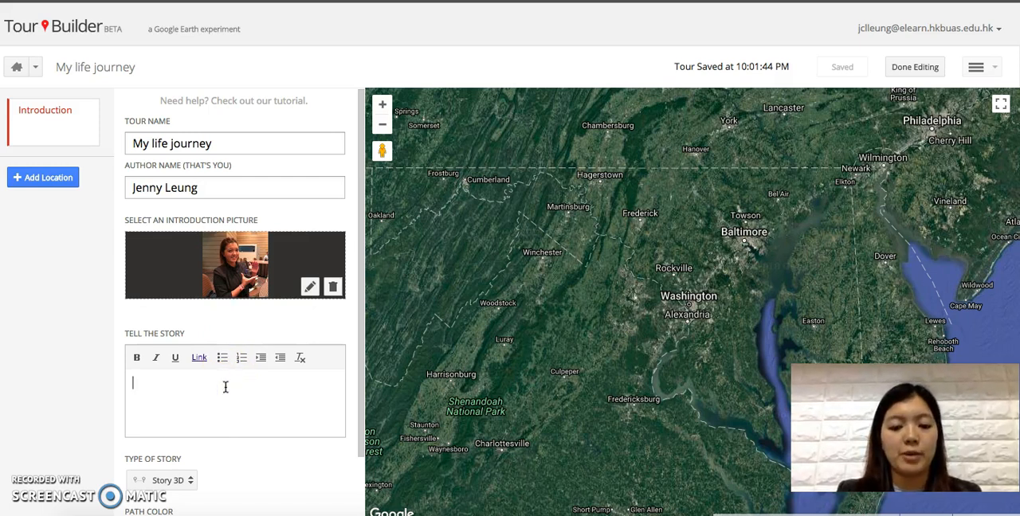
text(This is the journey of my life.)
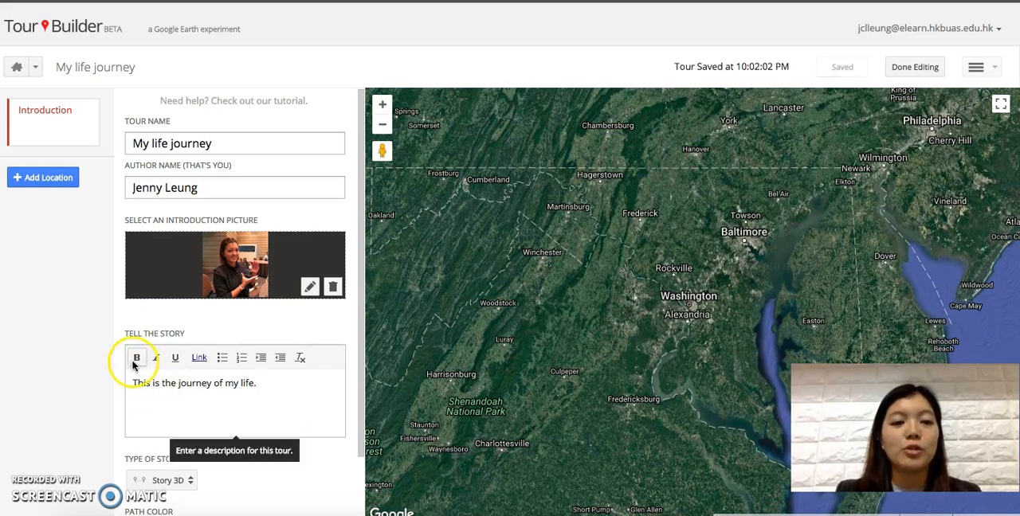
Step: Insert a web link to the author's Facebook page below the introduction's story text
click(268, 377)
click(199, 358)
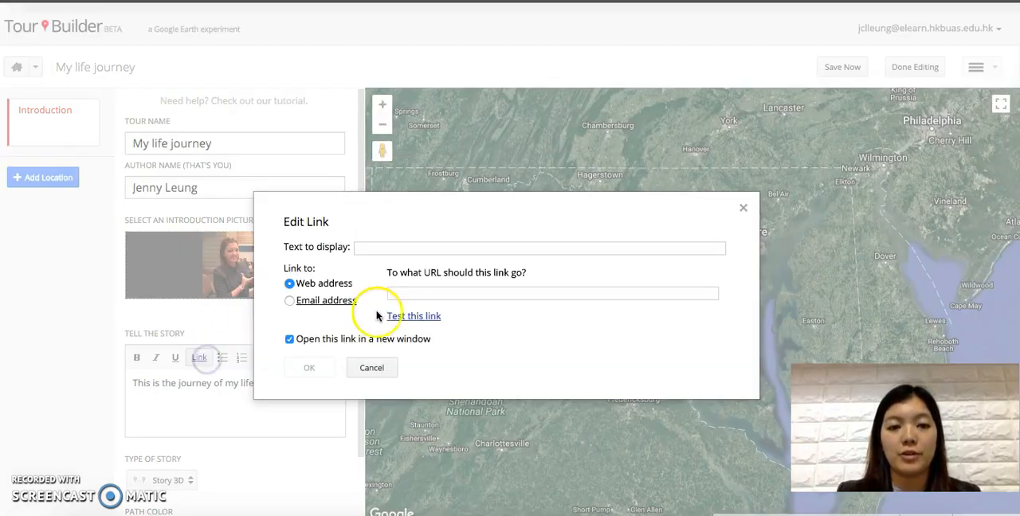
text(www.faceb)
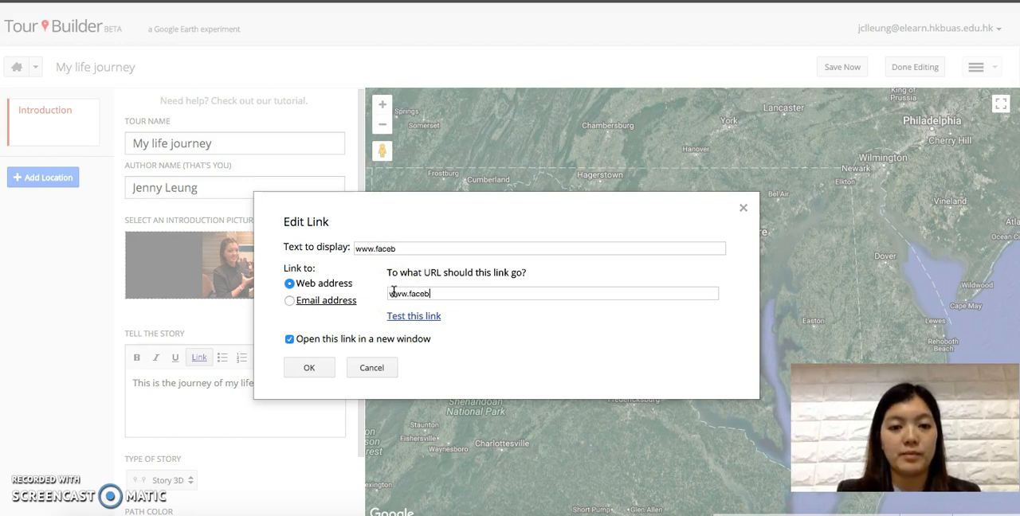
key(BackSpace)
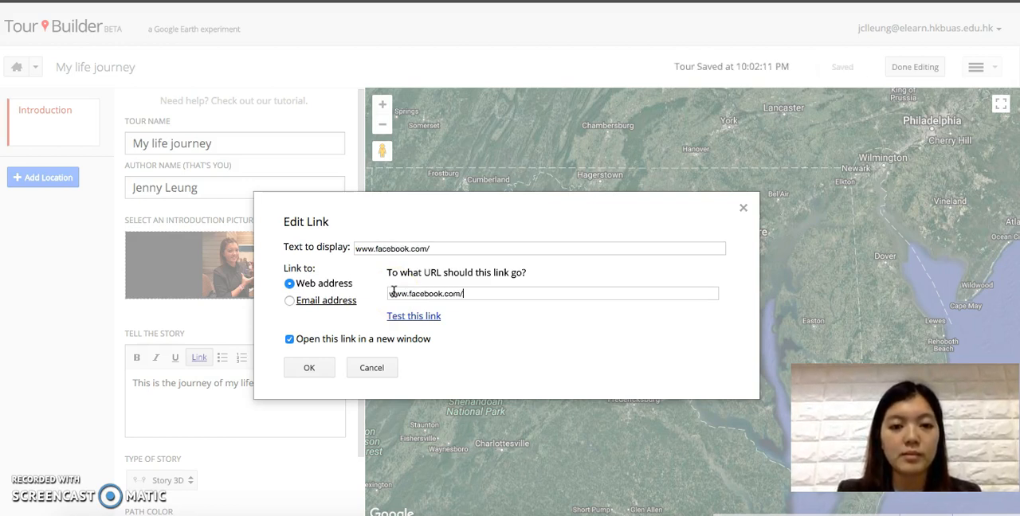
click(325, 370)
click(321, 381)
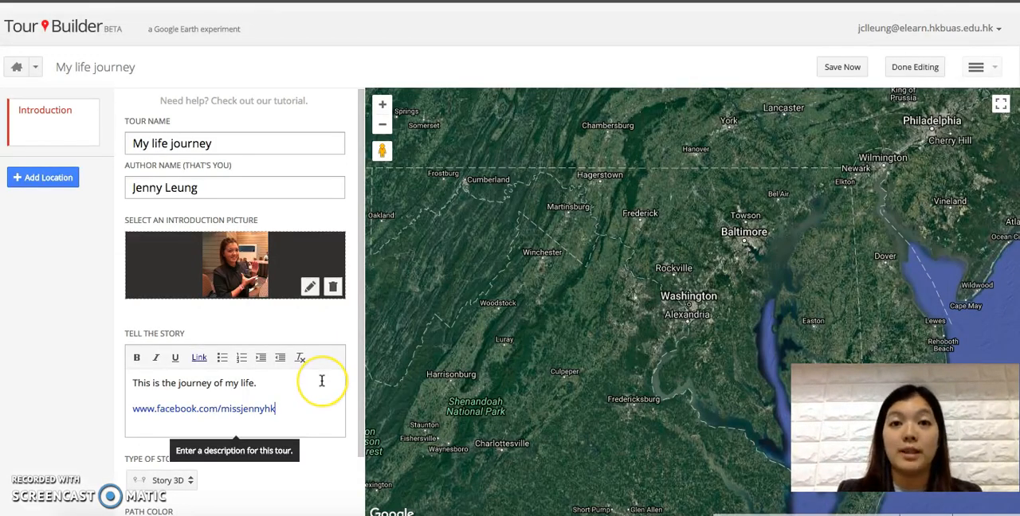
scroll(221, 433, down, 2)
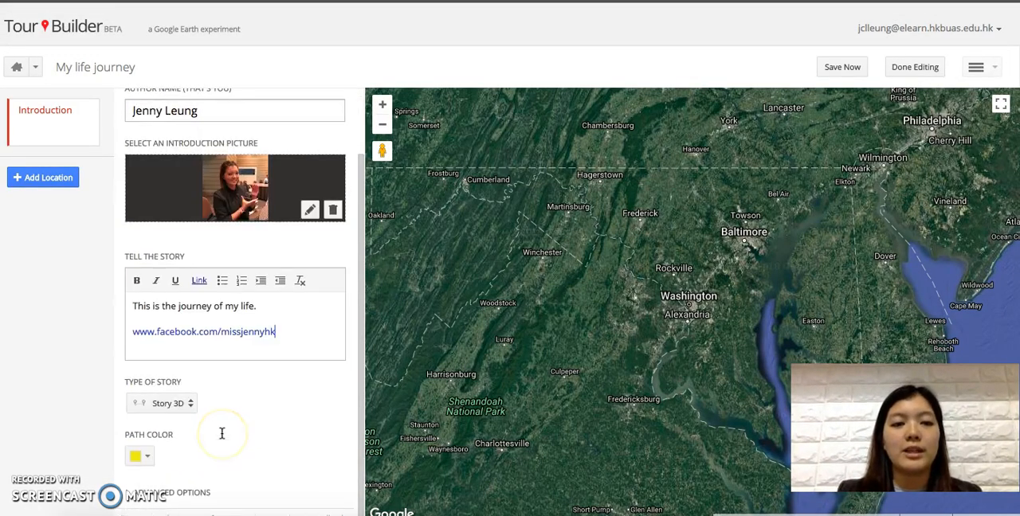
scroll(222, 434, up, 2)
click(200, 390)
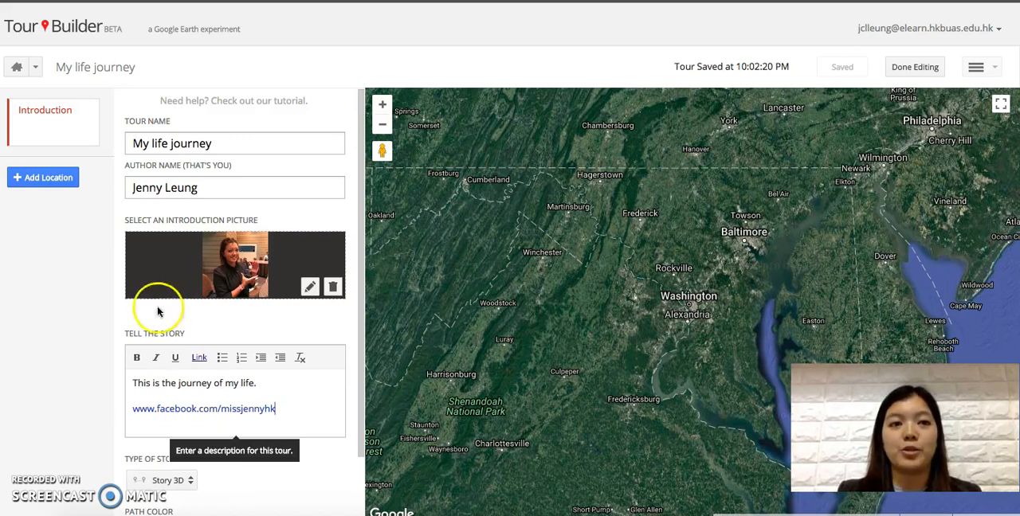
Step: Search for Sha Tin, Hong Kong as a new location and add it to the tour
click(70, 183)
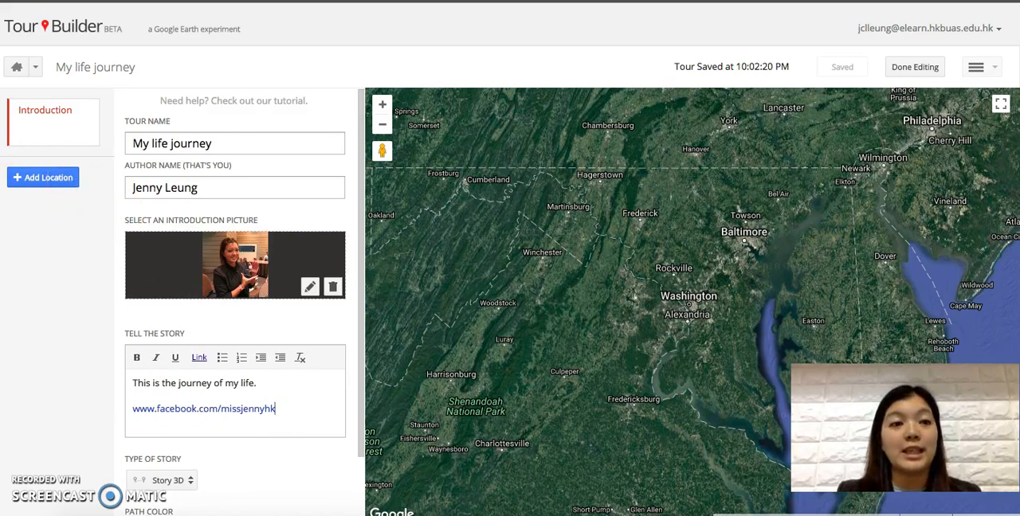
click(49, 179)
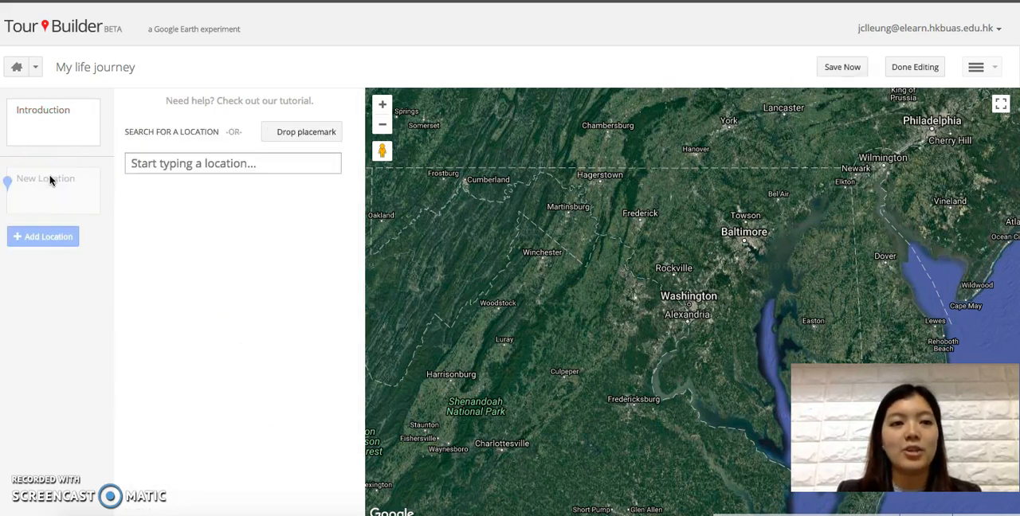
click(148, 166)
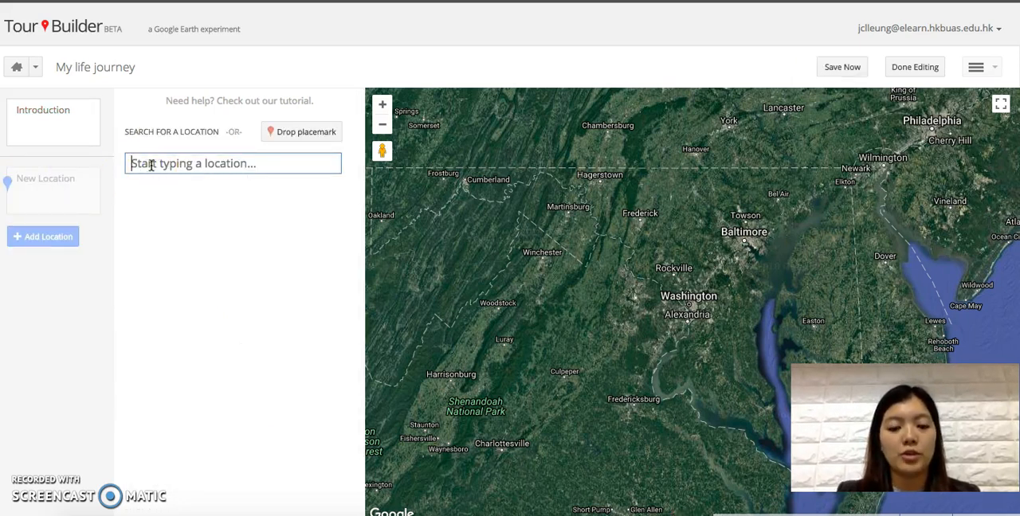
text(Shatin Hong Kong)
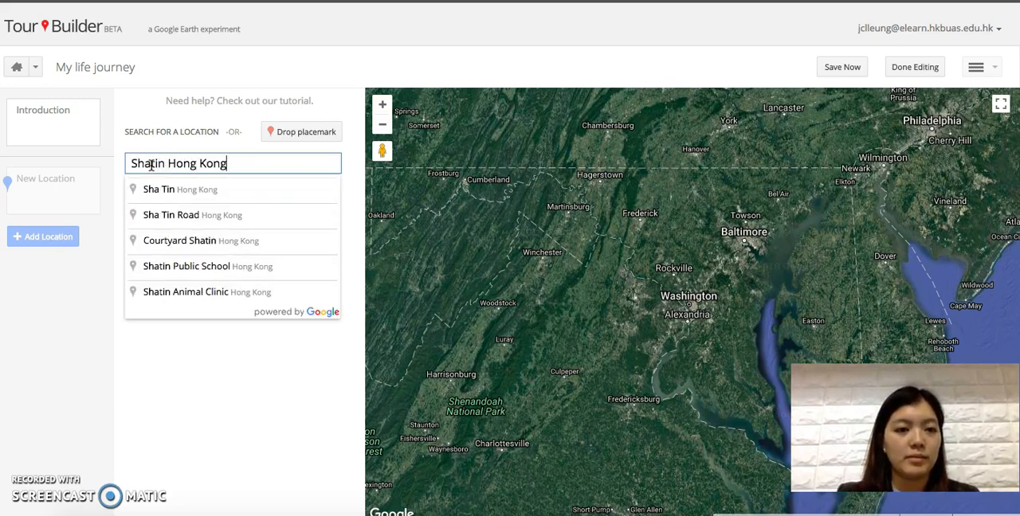
click(177, 194)
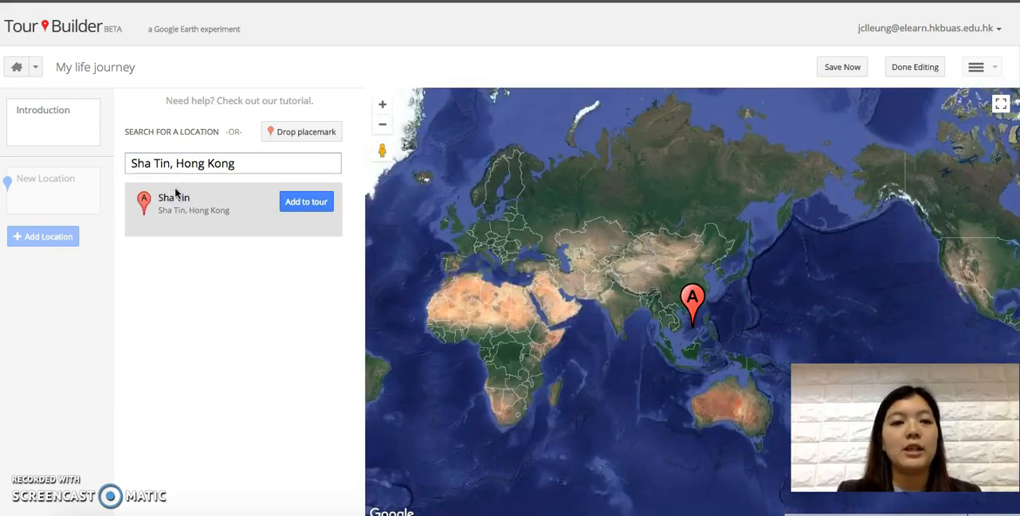
click(212, 193)
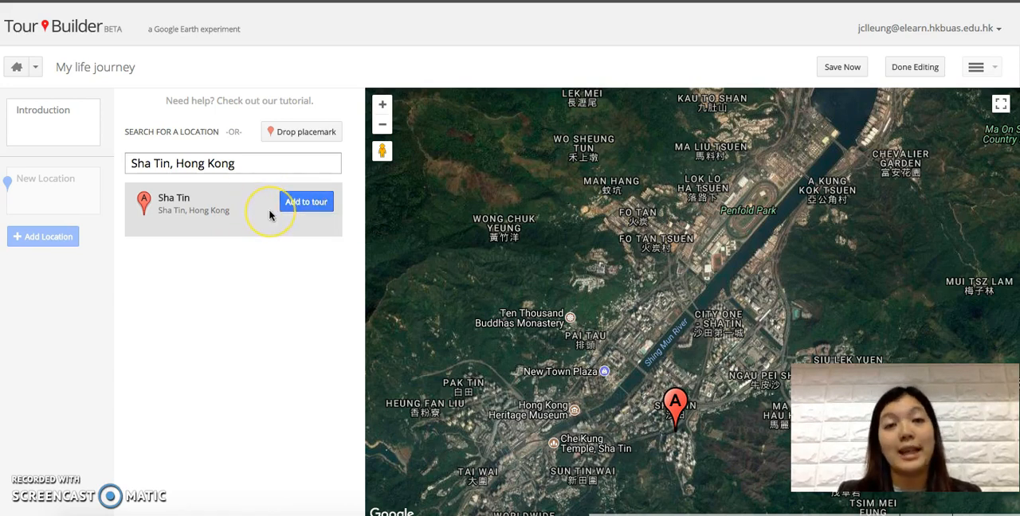
click(304, 202)
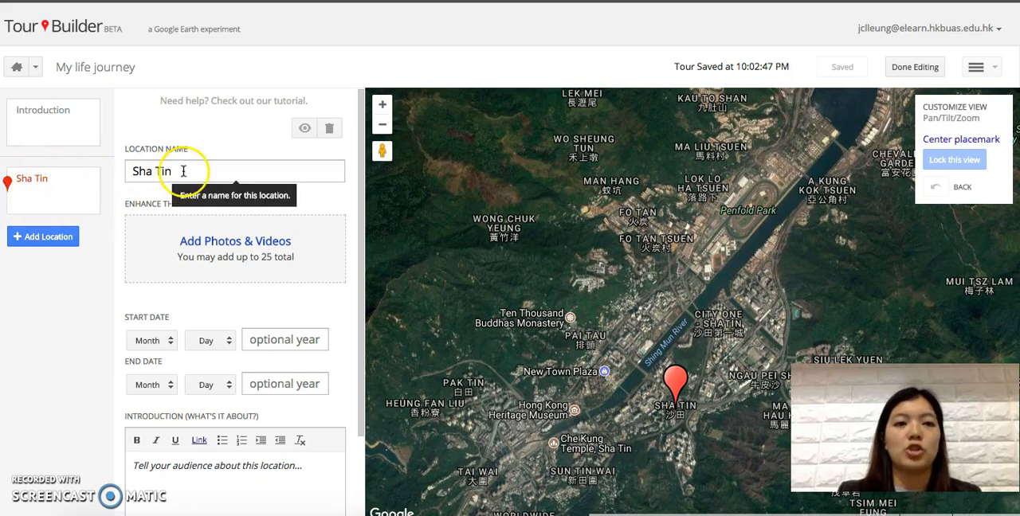
Step: Rename the Sha Tin location as "1. When", followed by the author's first name and "was born"
click(130, 169)
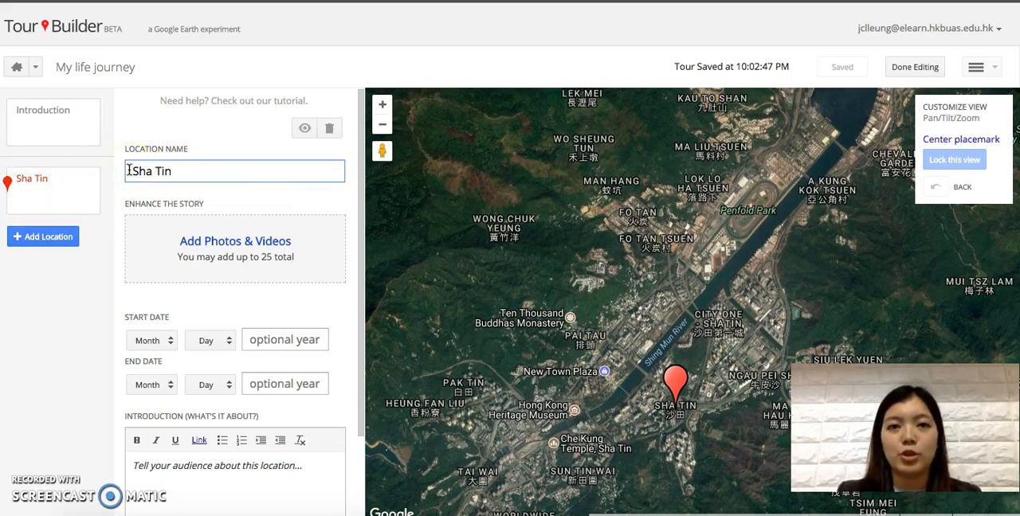
text(1)
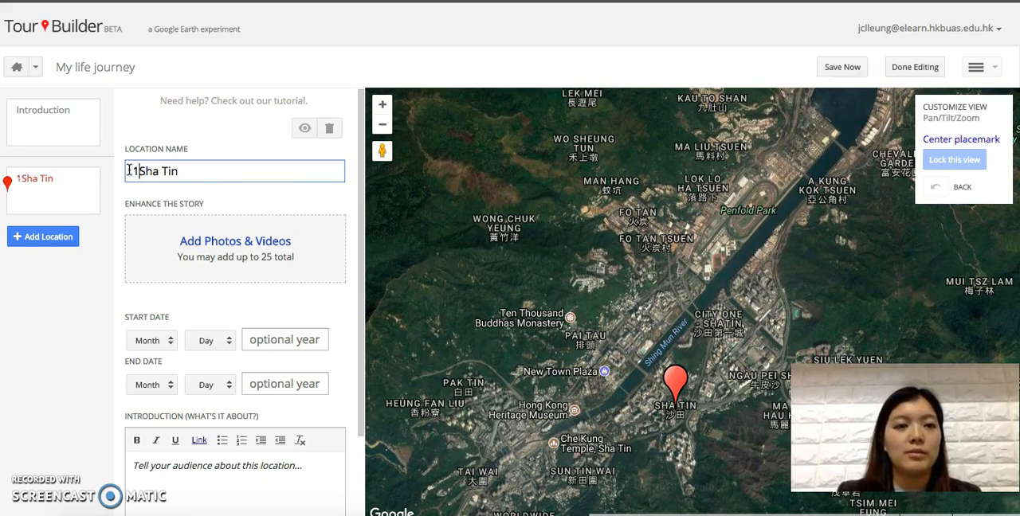
text(.)
drag(147, 171, 210, 170)
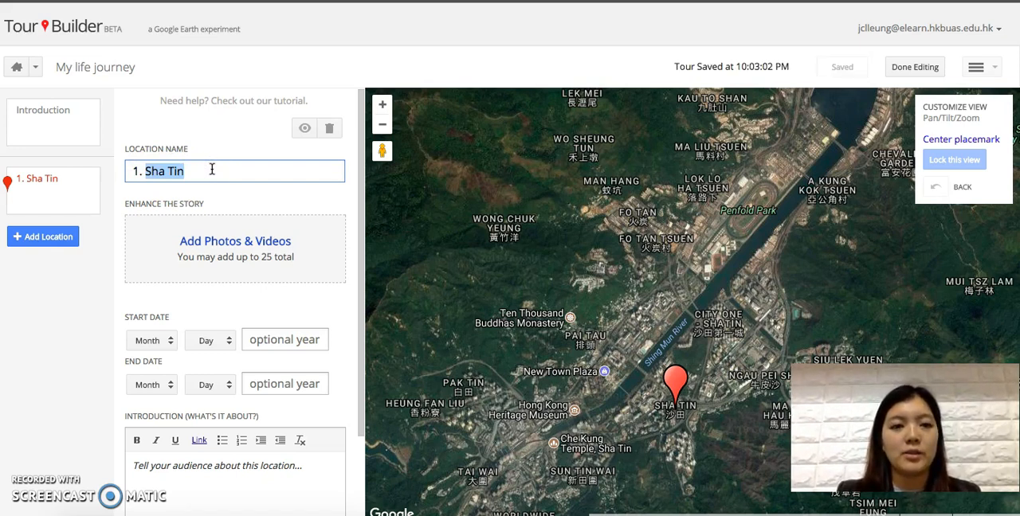
text(When Jenny was)
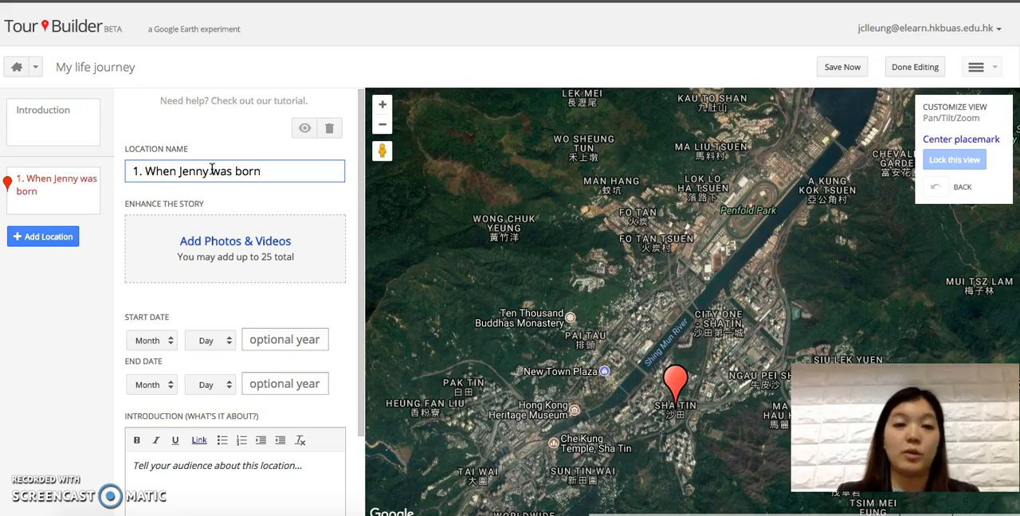
Step: Search Google images for "Shatin Hong Kong" as media for the birthplace location
click(216, 238)
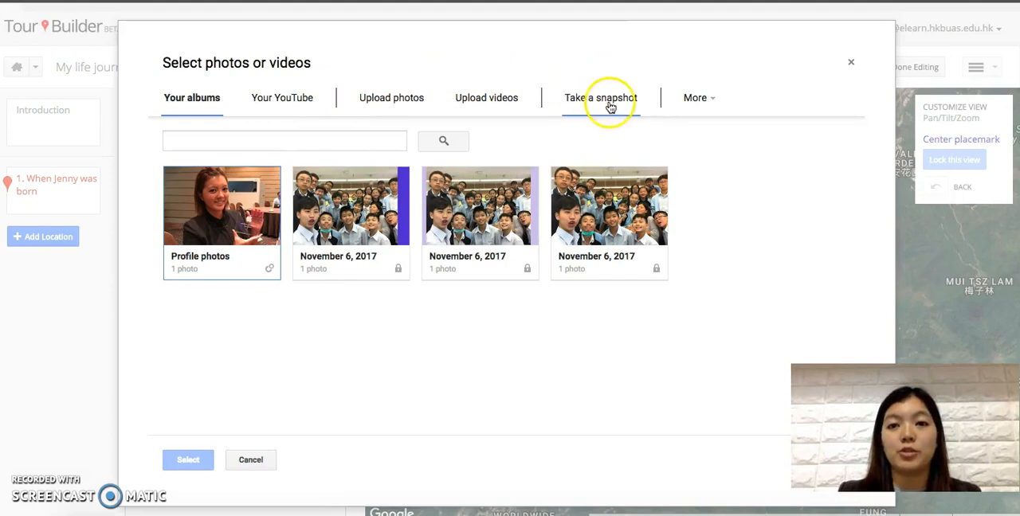
click(693, 97)
click(704, 133)
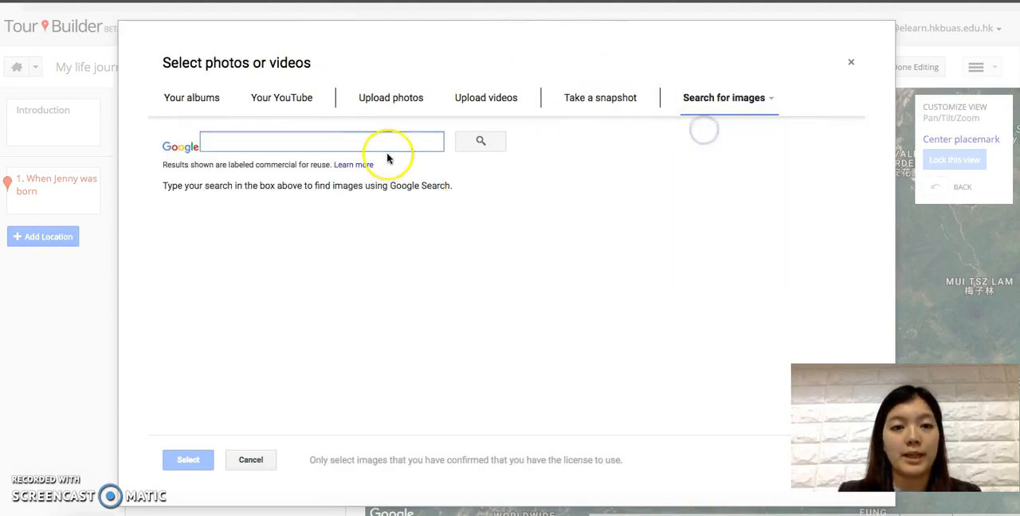
text(Shatin Hong Kong)
key(Return)
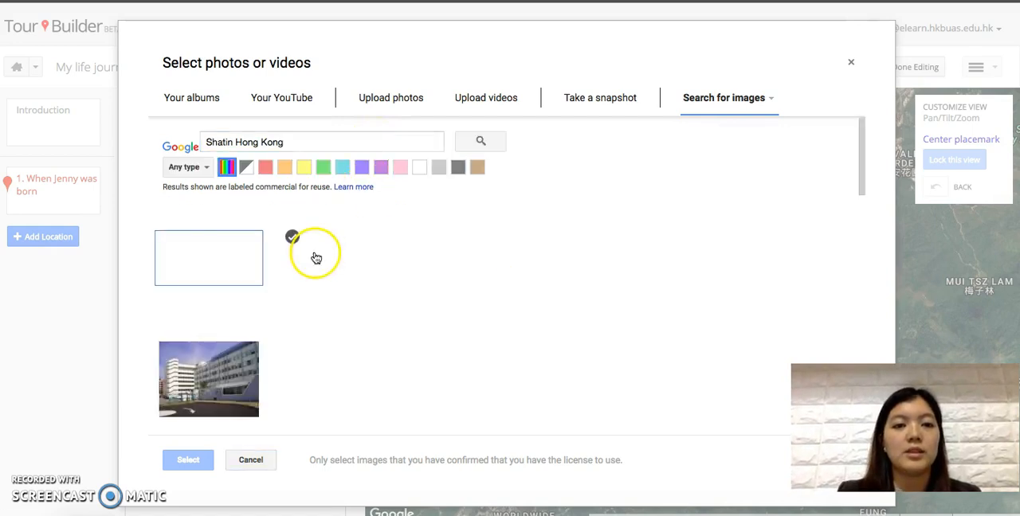
Step: Add the panoramic Sha Tin skyline image from the search results to the location
click(203, 354)
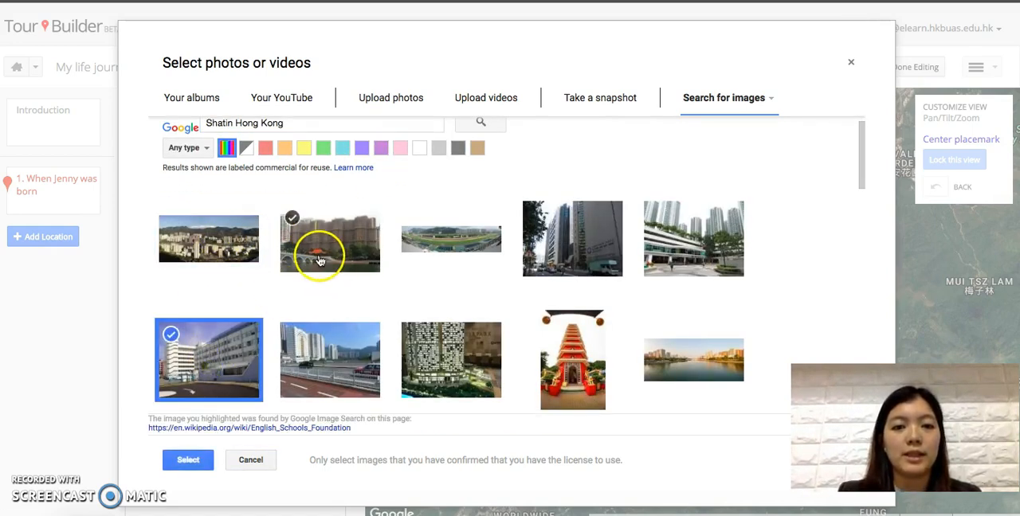
click(211, 239)
click(195, 367)
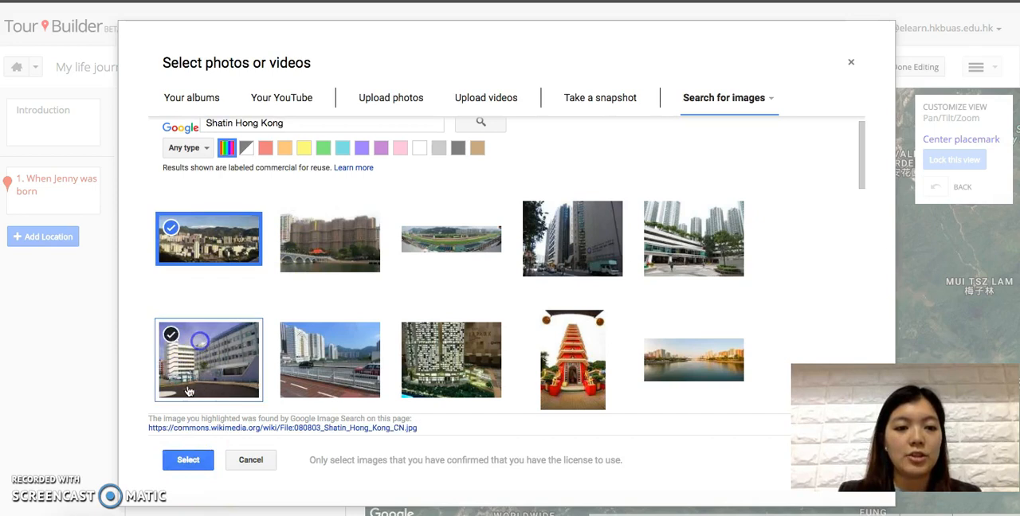
click(183, 460)
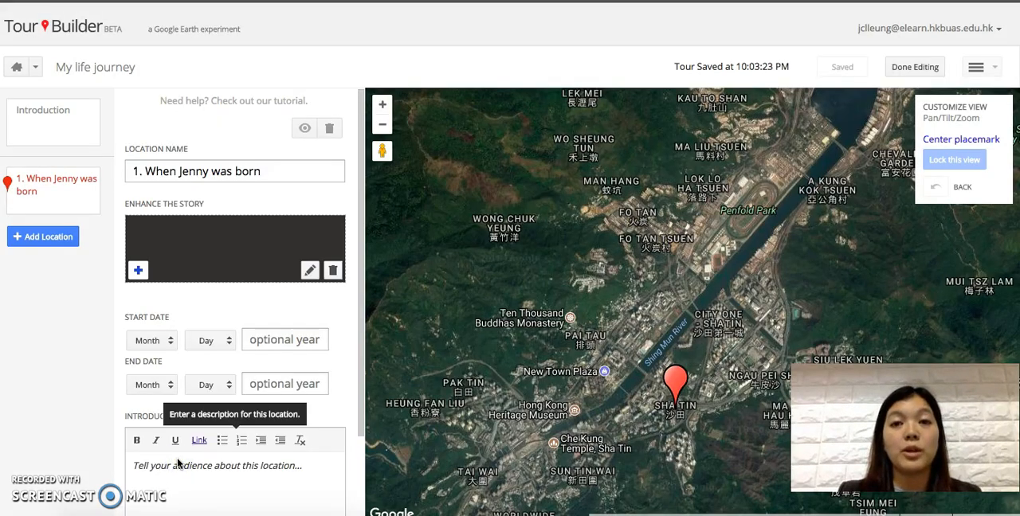
Step: Set the location's start date to the author's birth month and day, leaving the year blank
scroll(177, 463, down, 2)
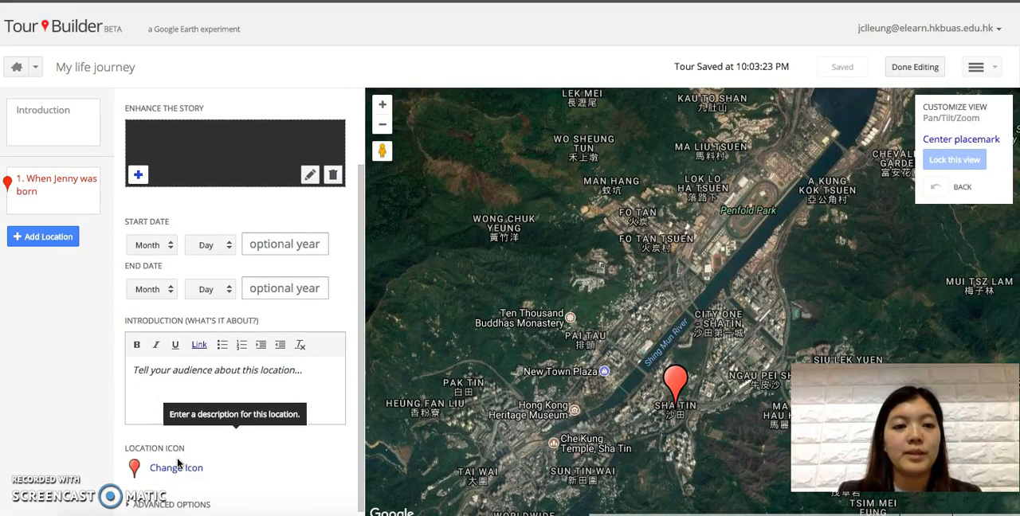
click(156, 244)
click(158, 375)
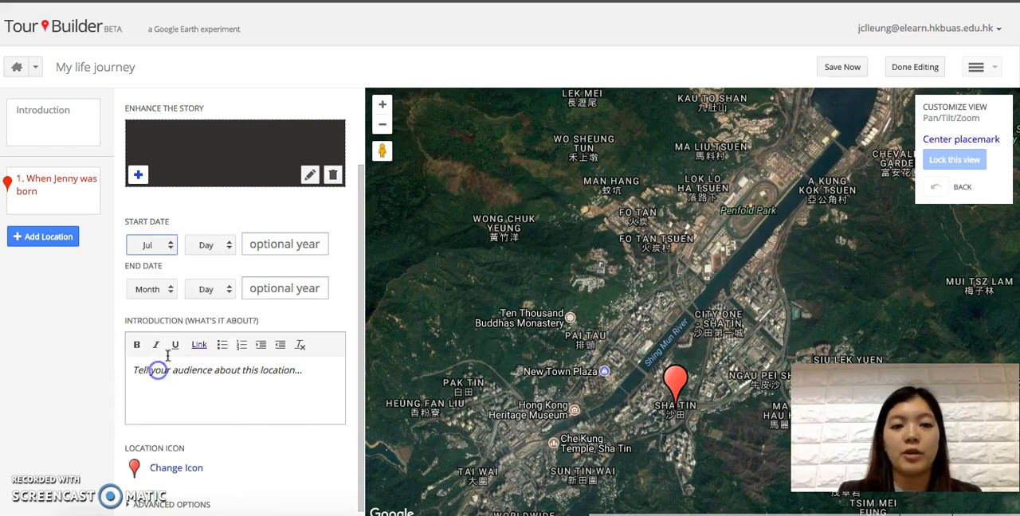
click(220, 247)
scroll(221, 416, down, 3)
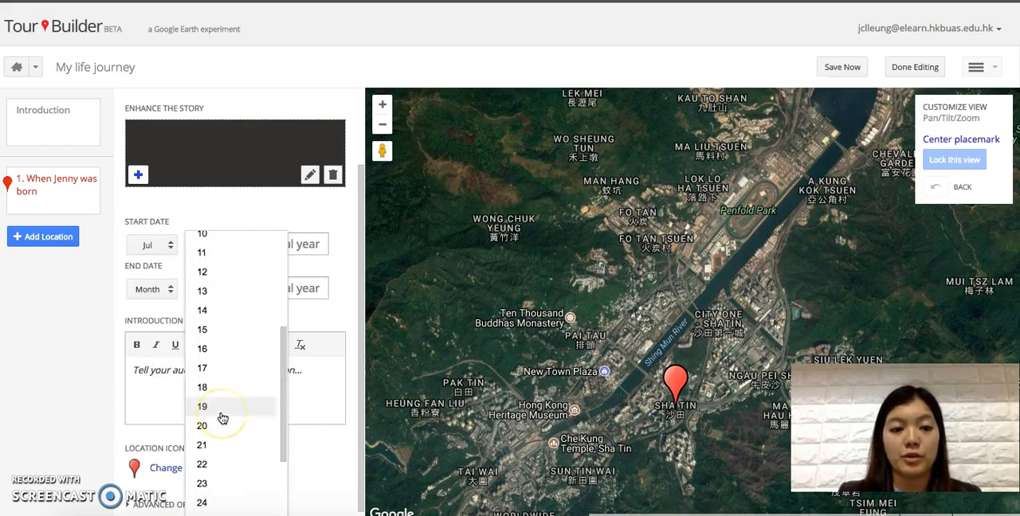
click(212, 465)
click(273, 239)
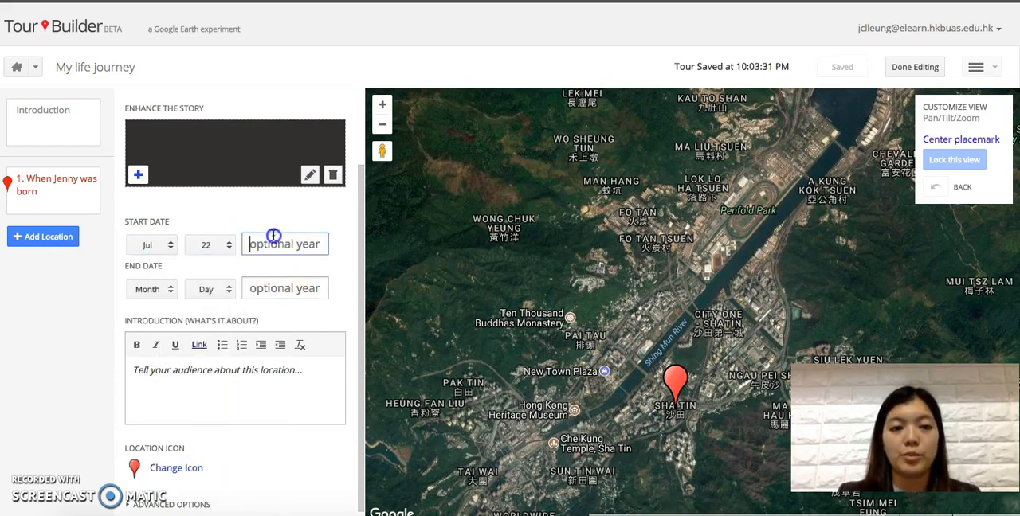
Step: Write the location's introduction as one sentence stating the author's first name and the day and month of birth
click(227, 379)
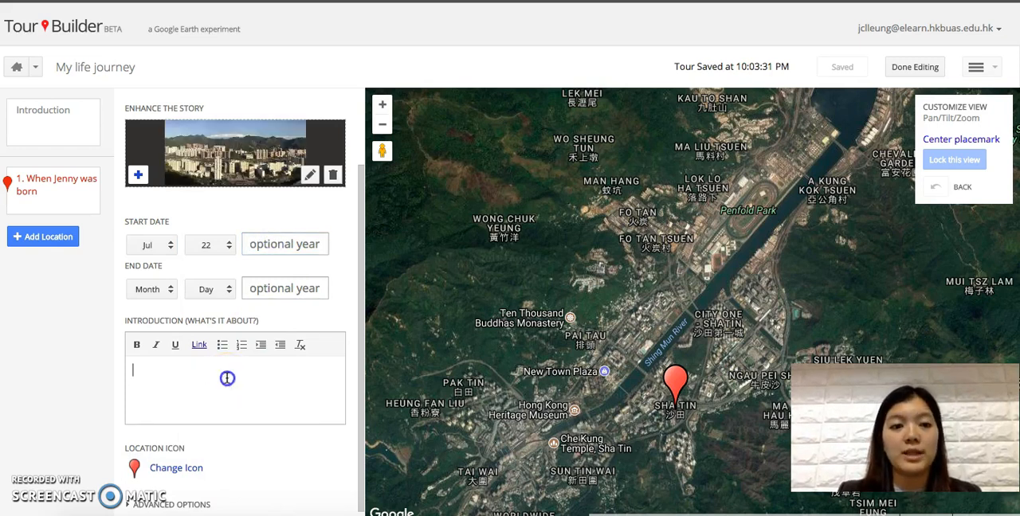
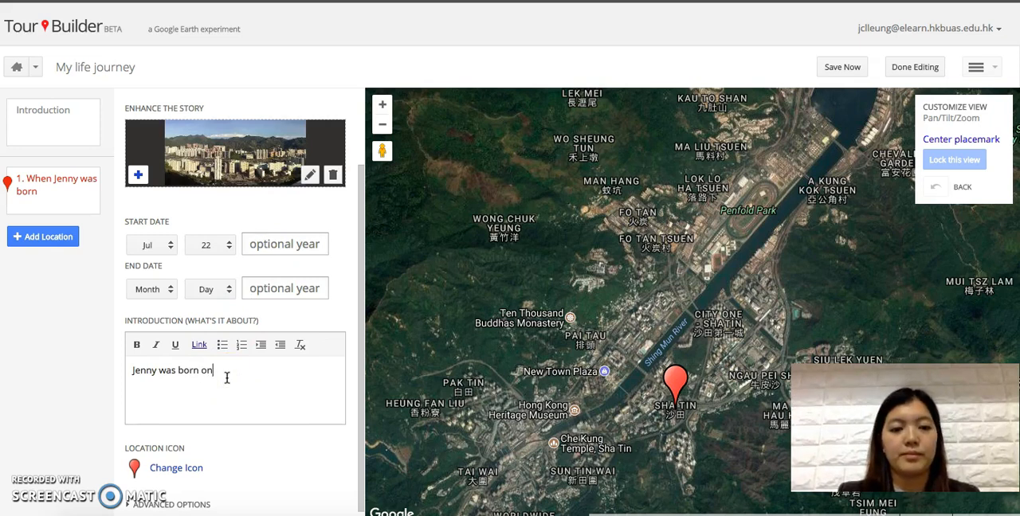
click(256, 365)
key(Return)
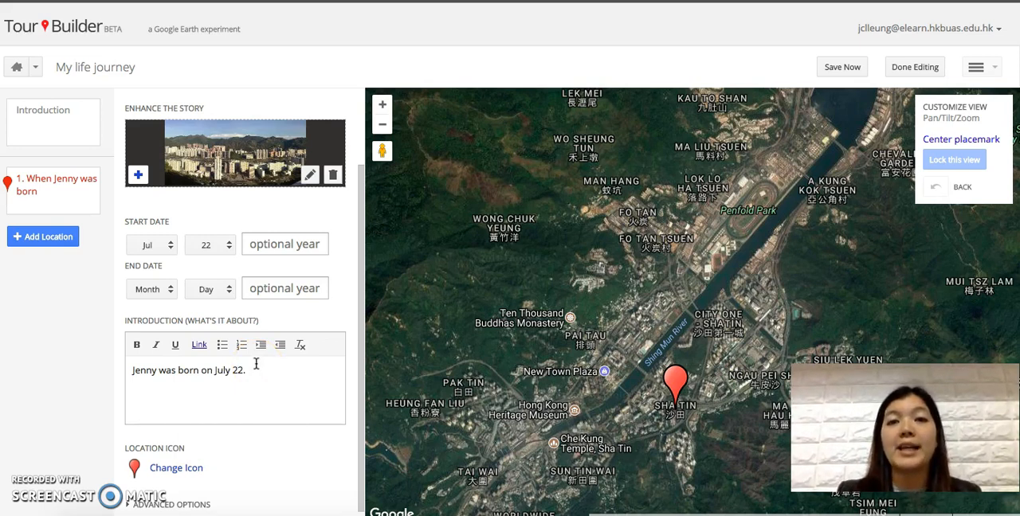
click(254, 371)
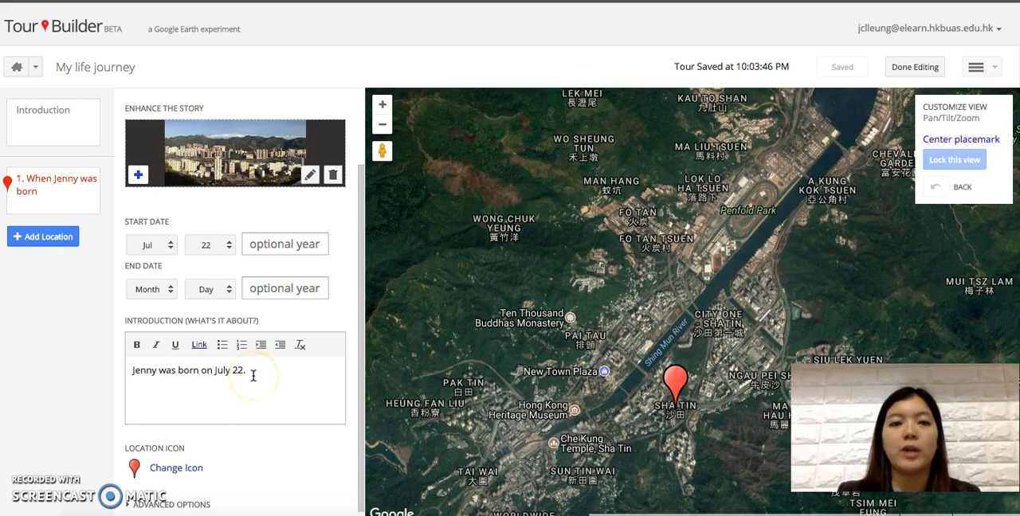
Step: Change the location's icon to the yellow house
scroll(254, 376, down, 1)
click(178, 461)
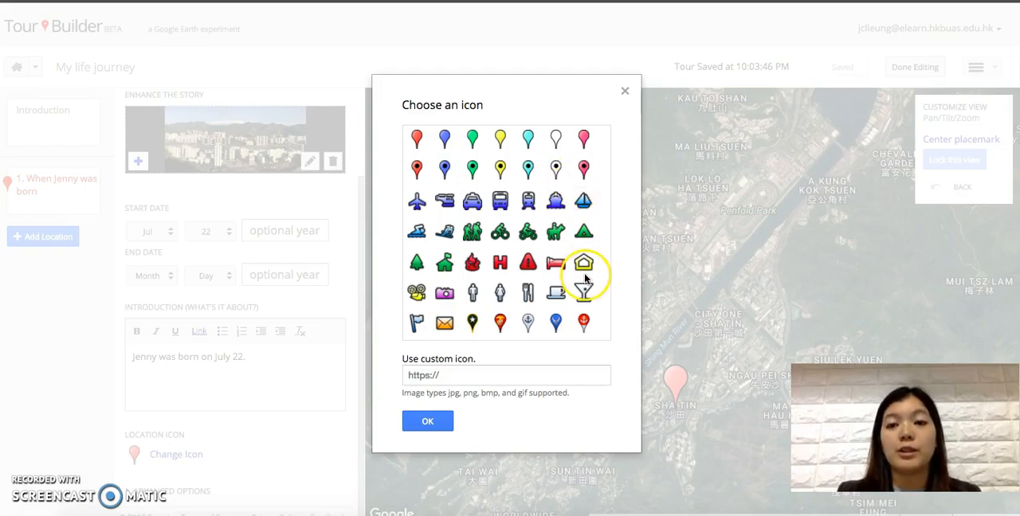
double_click(584, 265)
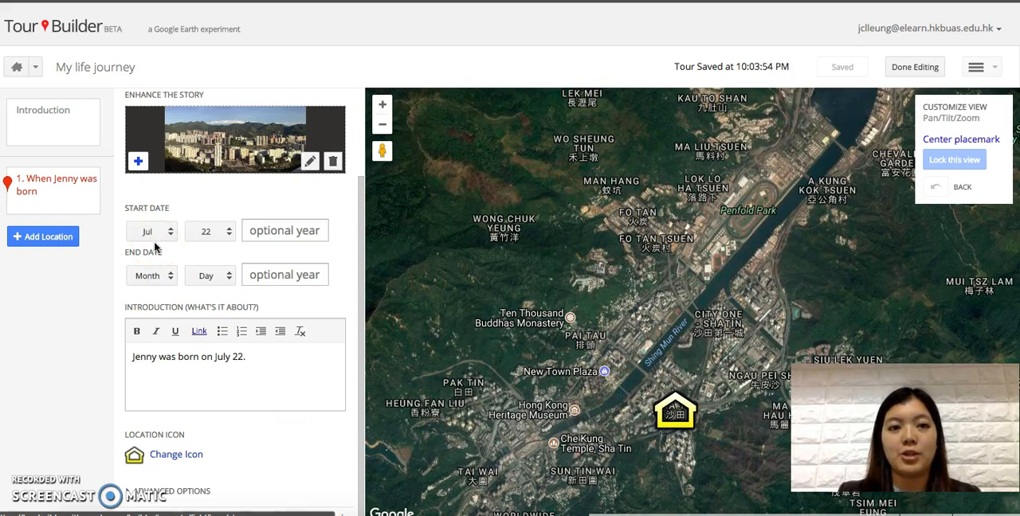
Step: Save the tour without filling in another location, and finish editing
click(32, 238)
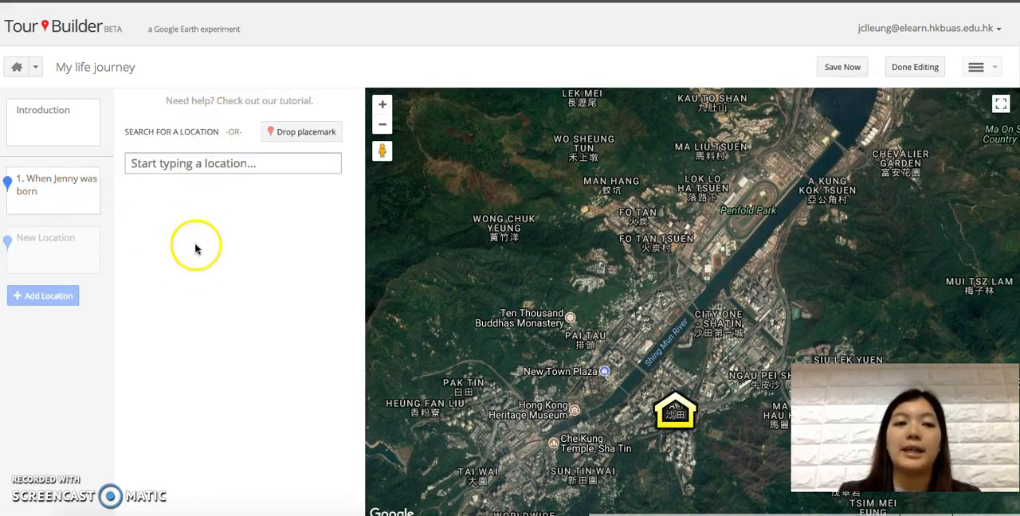
click(189, 164)
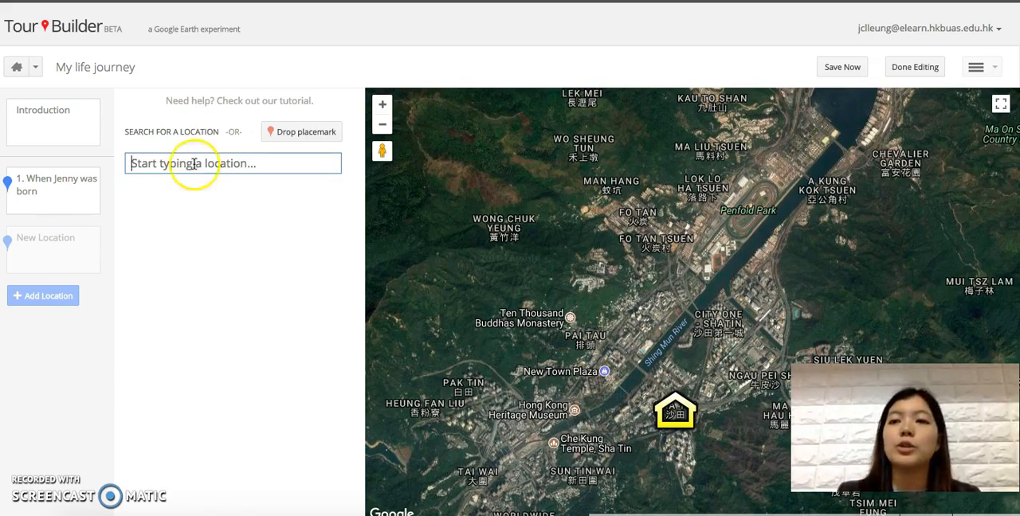
click(833, 69)
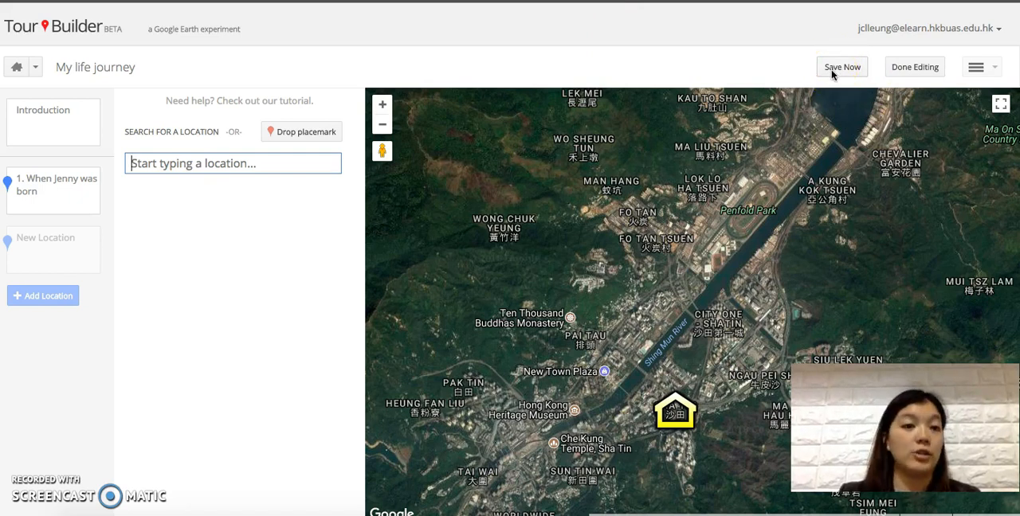
click(921, 70)
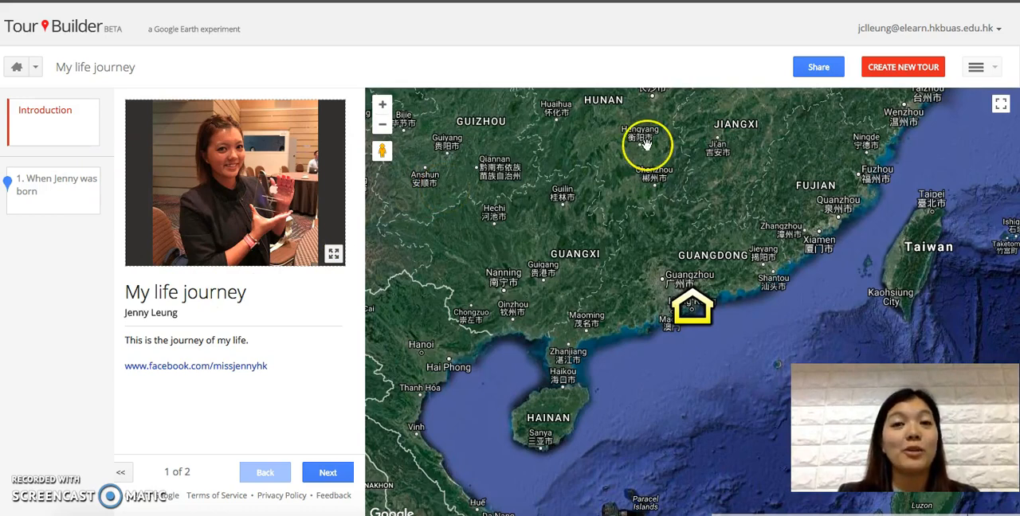
Step: Share the tour by setting its visibility to "Anyone who has the link" and saving the sharing settings
click(828, 69)
click(401, 182)
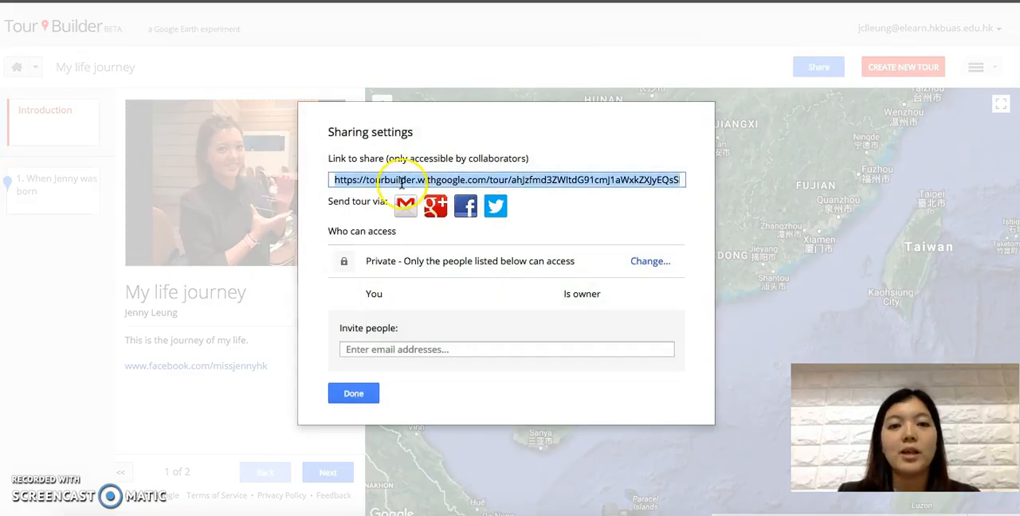
click(402, 351)
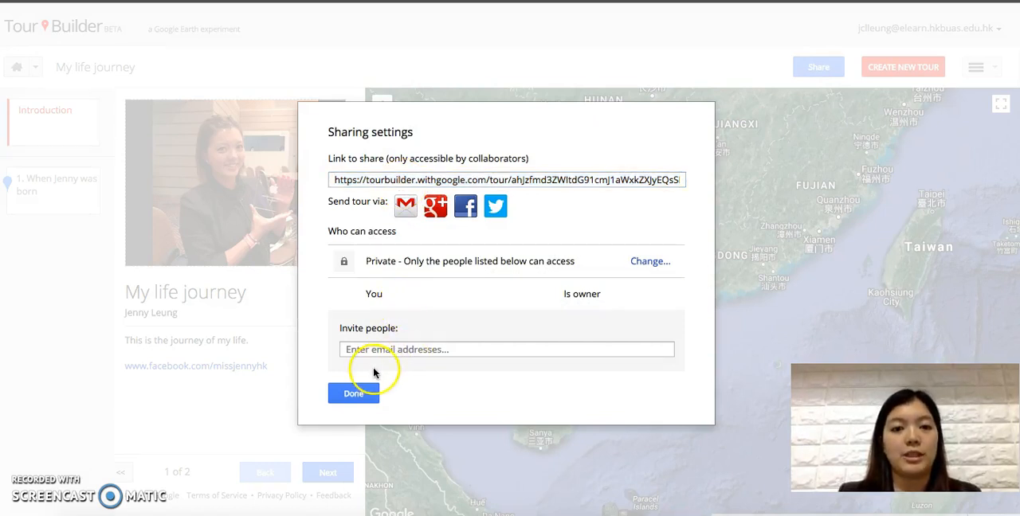
click(642, 264)
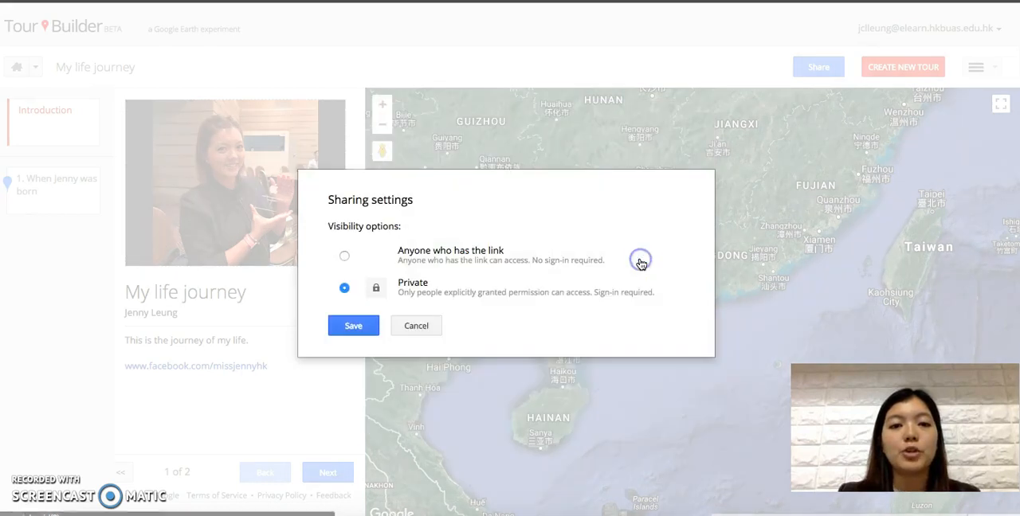
click(344, 256)
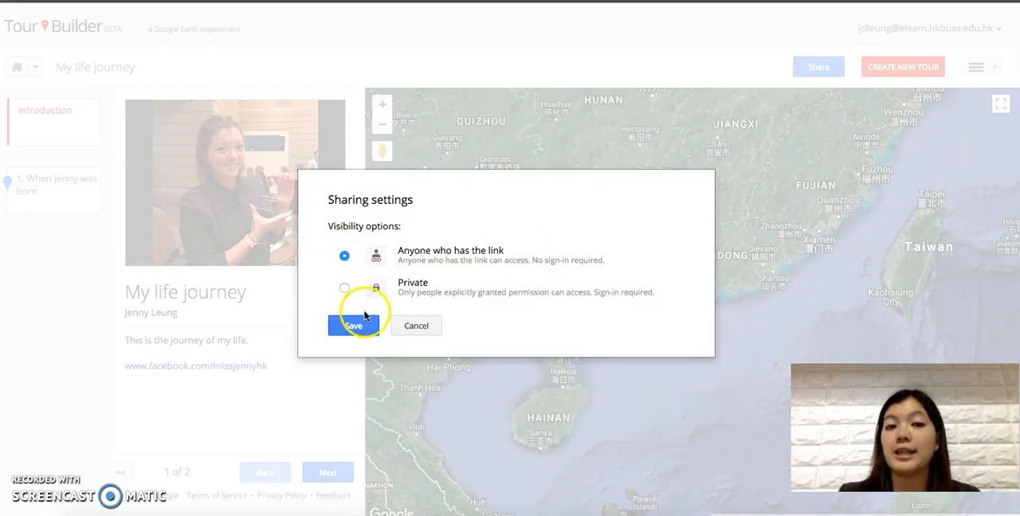
click(353, 325)
click(353, 394)
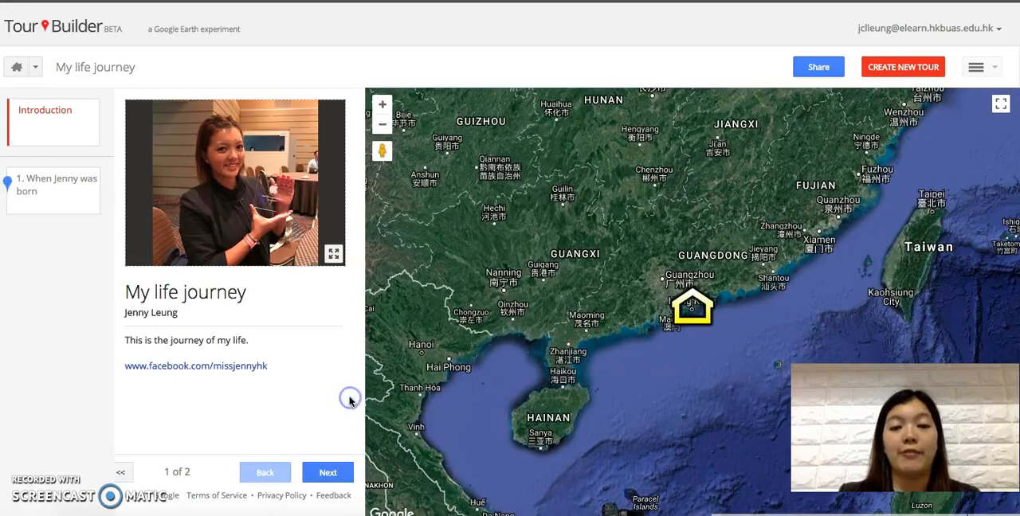
Step: Open the tour in Google Earth, hide the saved-places list and advance to the birthplace stop
click(978, 70)
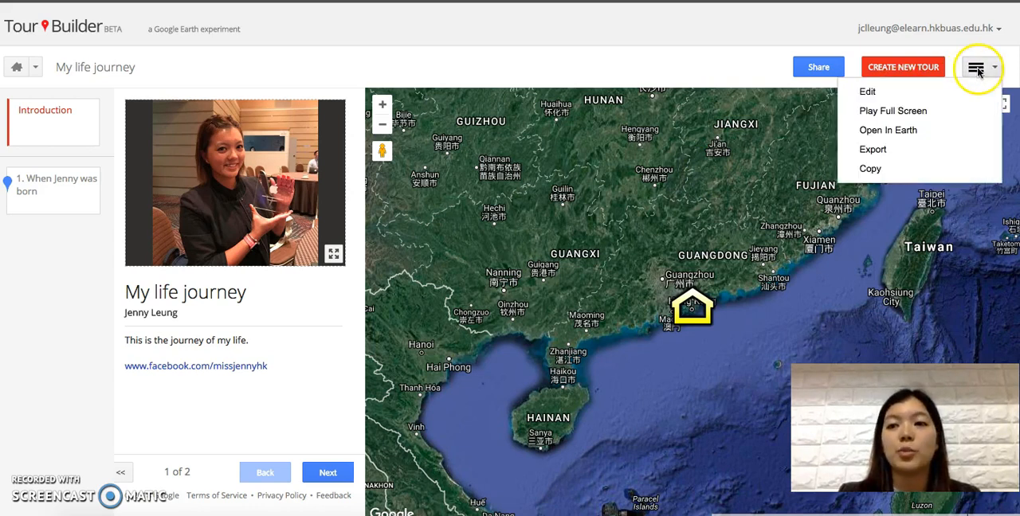
click(918, 131)
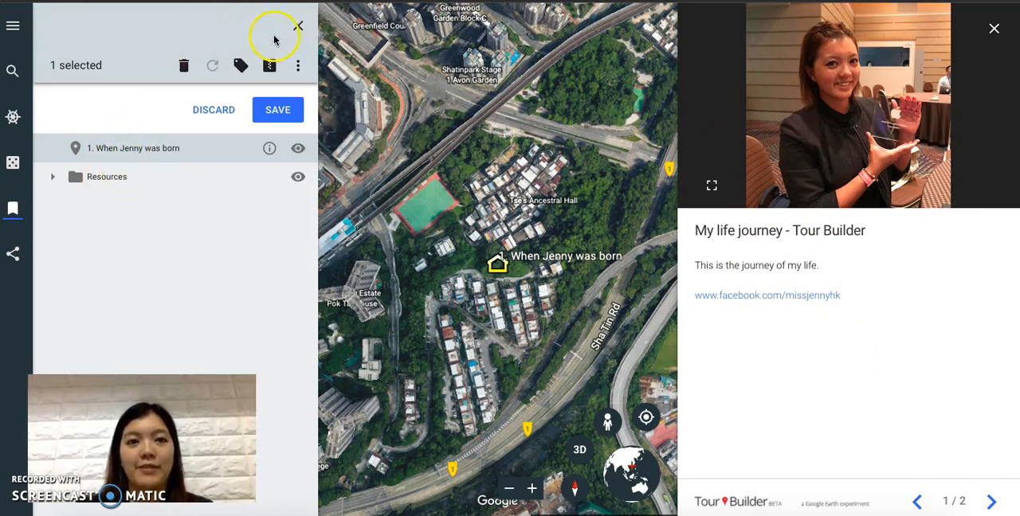
click(13, 208)
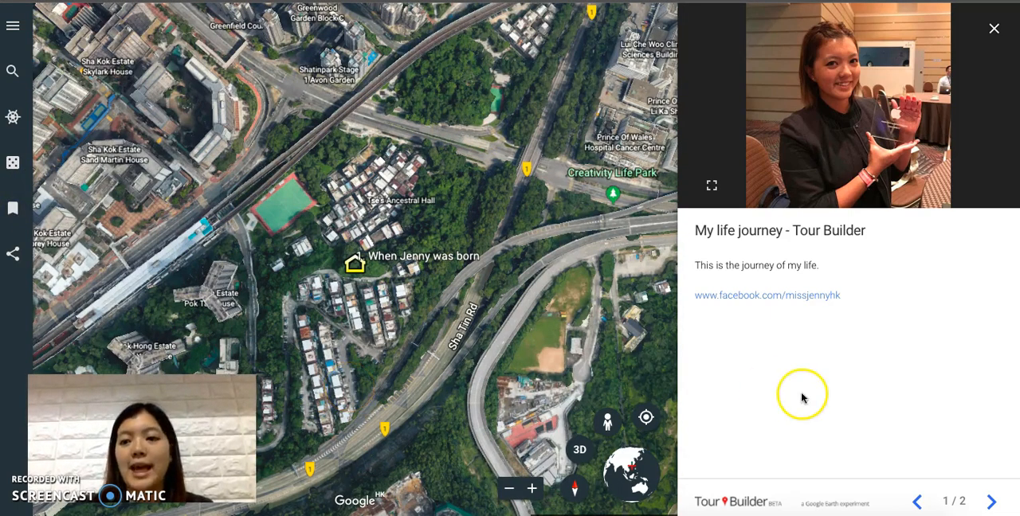
click(993, 502)
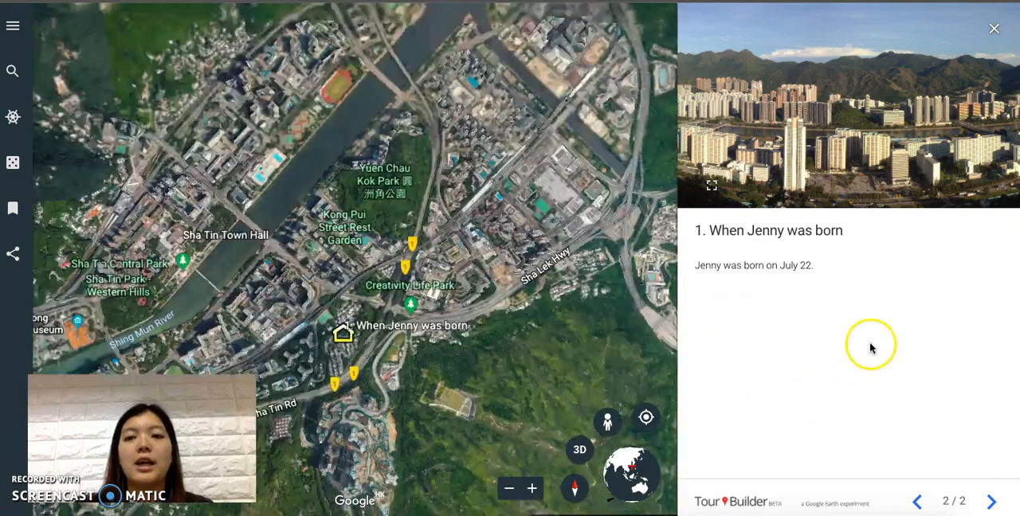